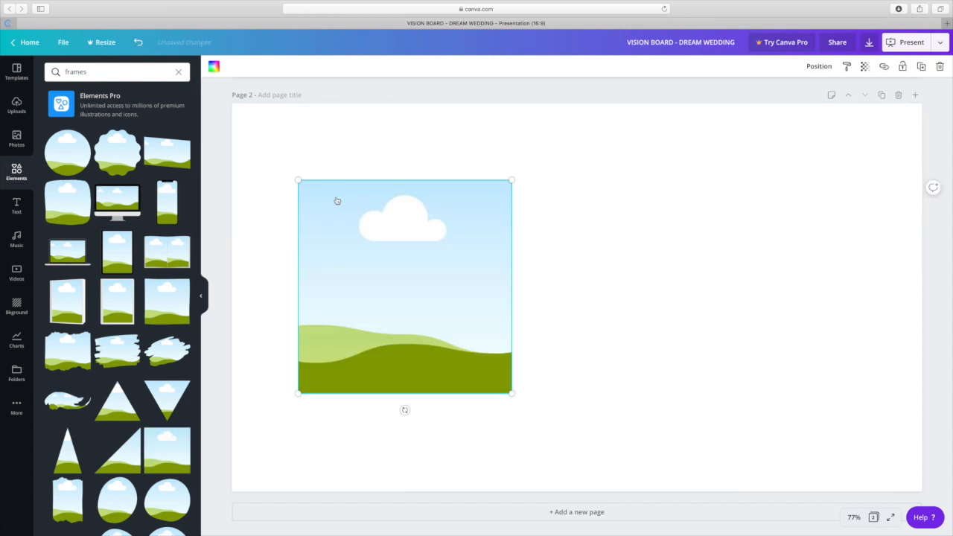
# Shrink the square frame into the upper-left corner of page 2 and add a second square frame beside it
pyautogui.moveTo(512, 392); pyautogui.dragTo(359, 235)
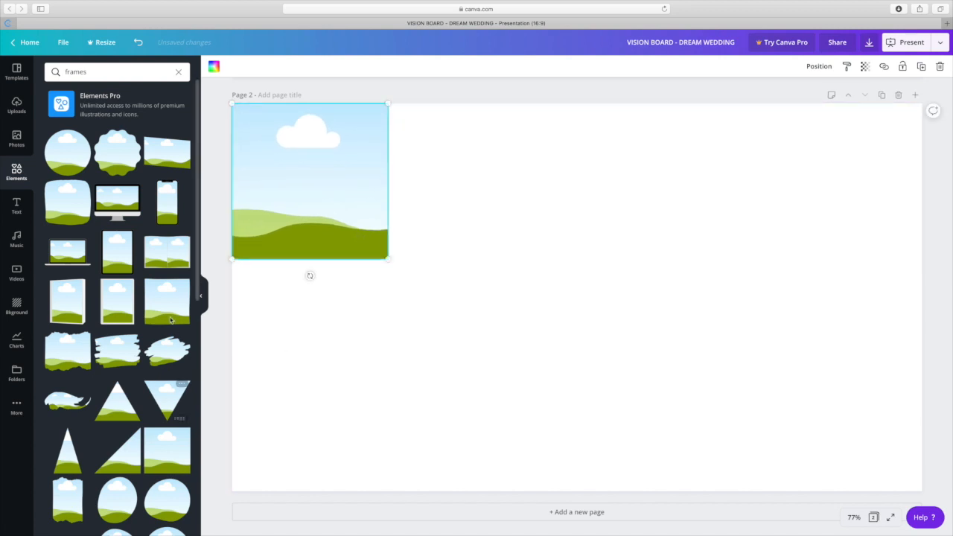
pyautogui.click(166, 302)
pyautogui.moveTo(585, 285); pyautogui.dragTo(437, 320)
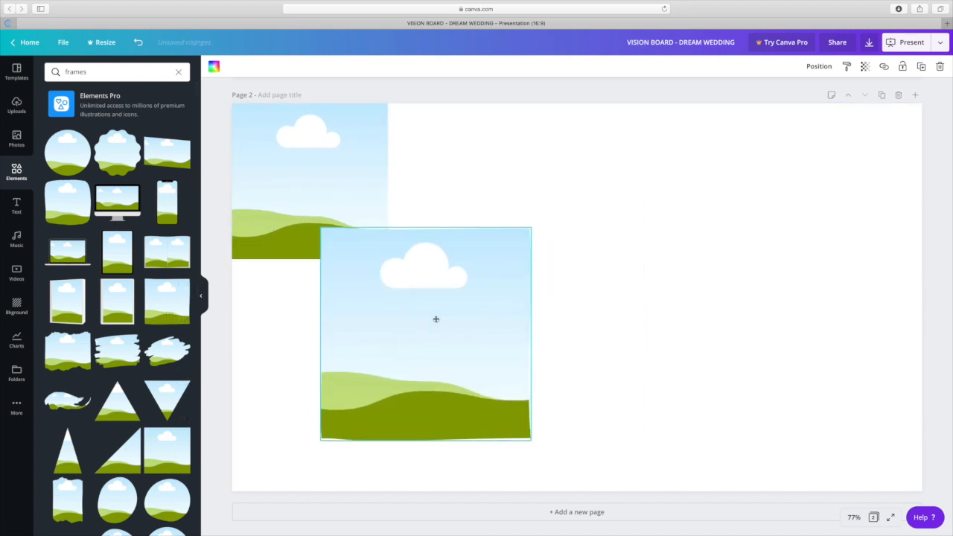
# Delete both square frames and the emptied page 2, and bring up the uploaded images
pyautogui.press('Delete')
pyautogui.click(362, 194)
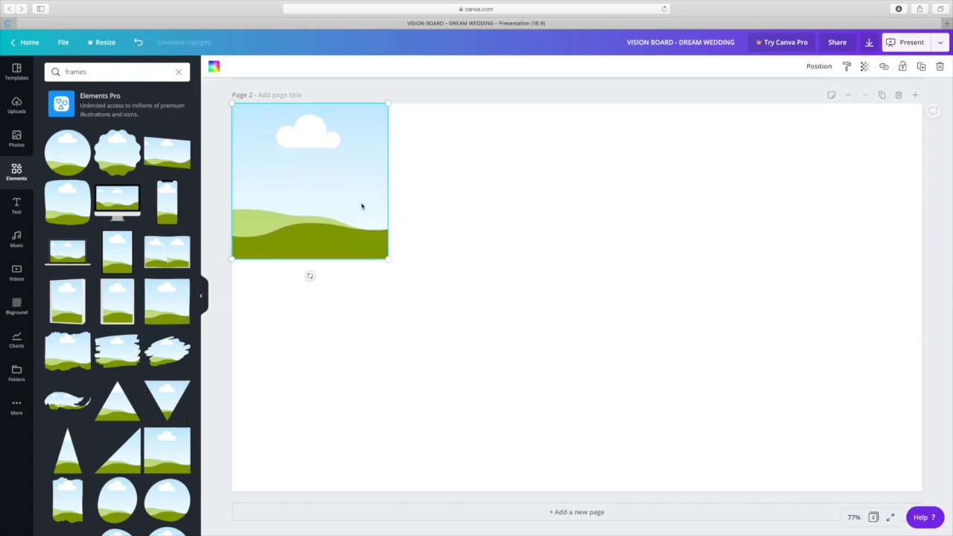
pyautogui.press('Delete')
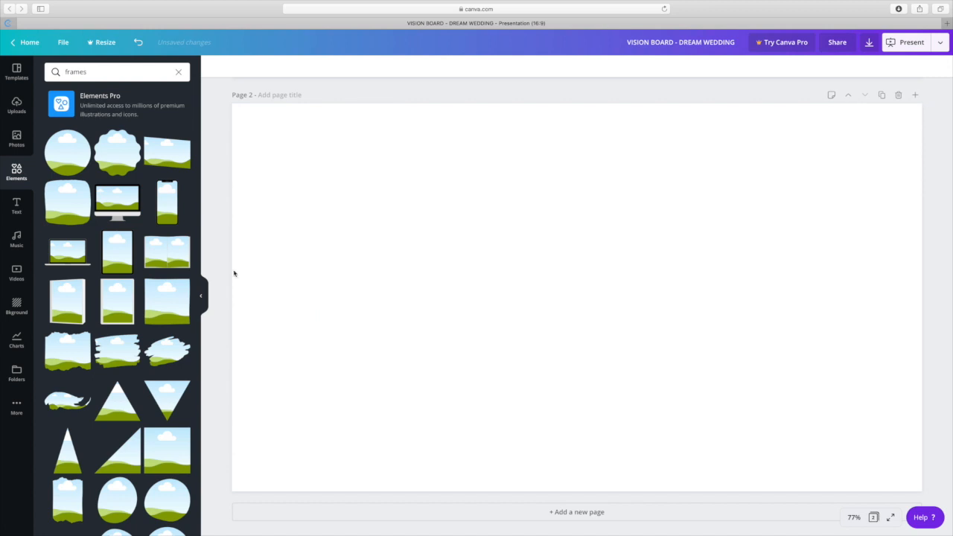
pyautogui.click(17, 105)
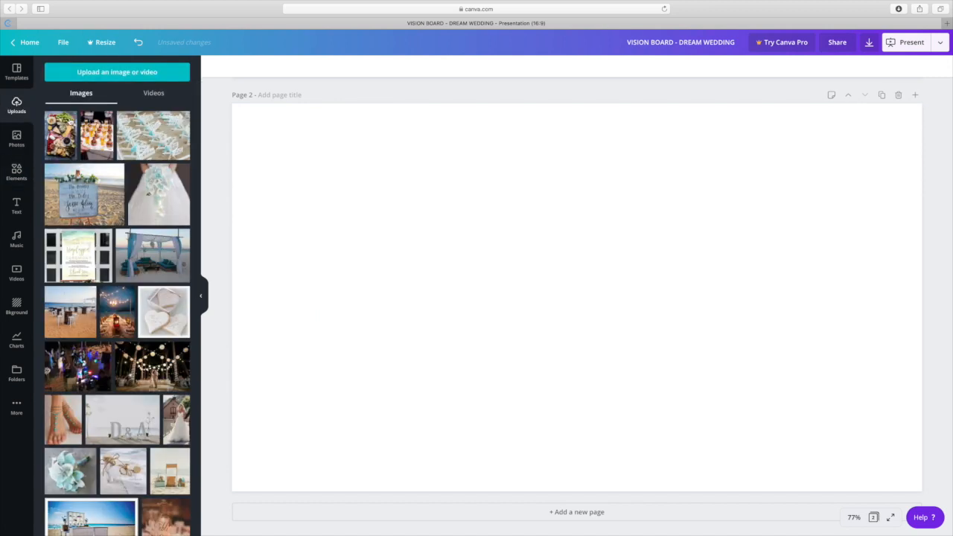
pyautogui.click(900, 95)
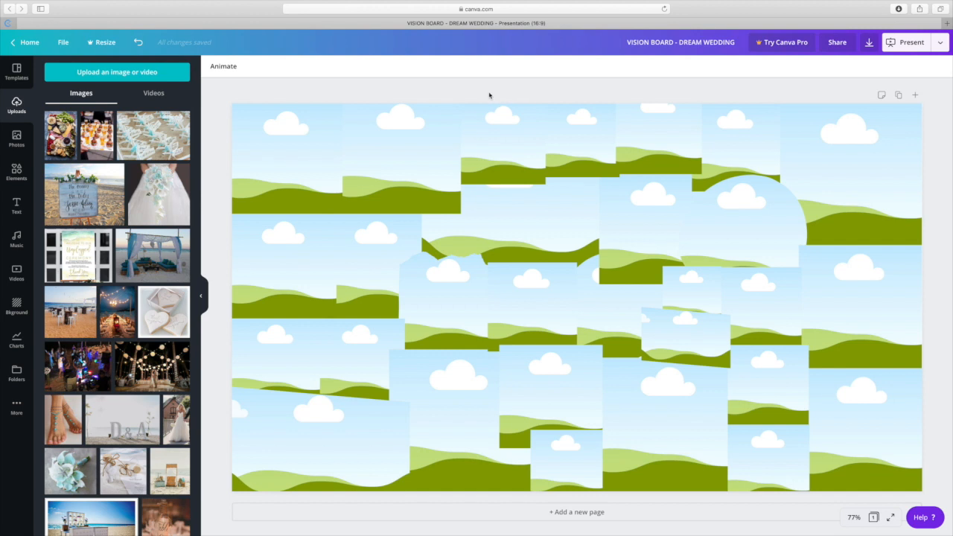
# Place the charcuterie board photo in the middle right-edge frame and the beer-and-sliders photo in the square frame beside the round one
pyautogui.scroll(-5, 77, 320)
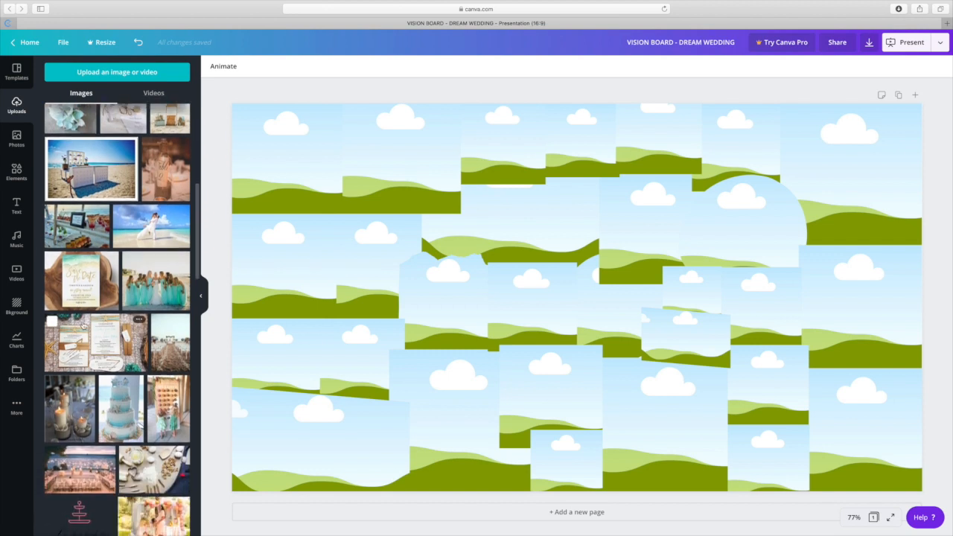
pyautogui.scroll(2, 82, 323)
pyautogui.scroll(4, 83, 320)
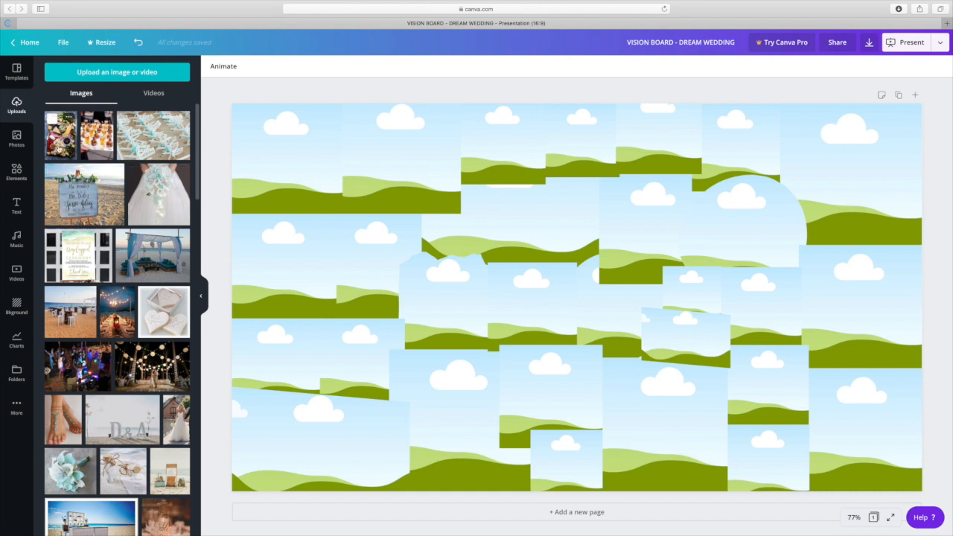
pyautogui.click(61, 136)
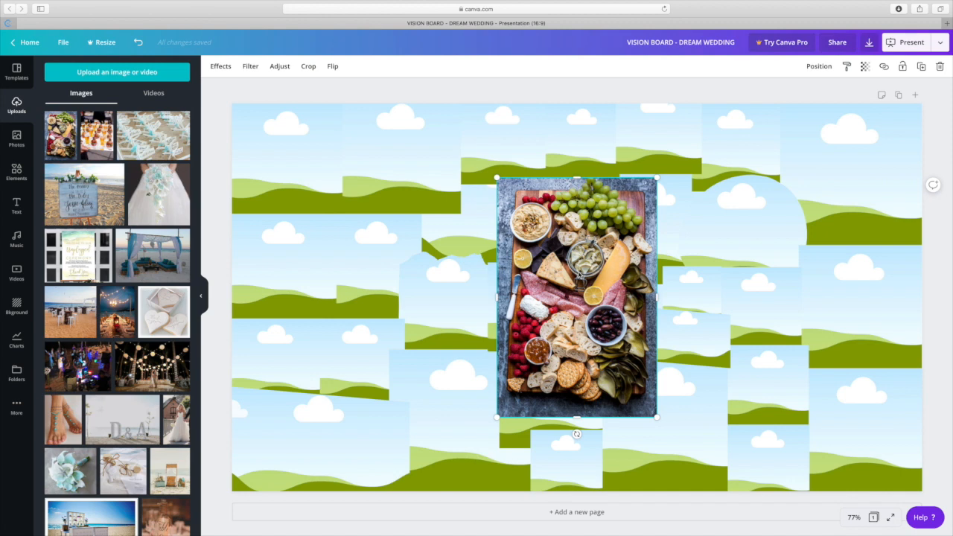
pyautogui.moveTo(580, 284); pyautogui.dragTo(838, 306)
pyautogui.click(939, 302)
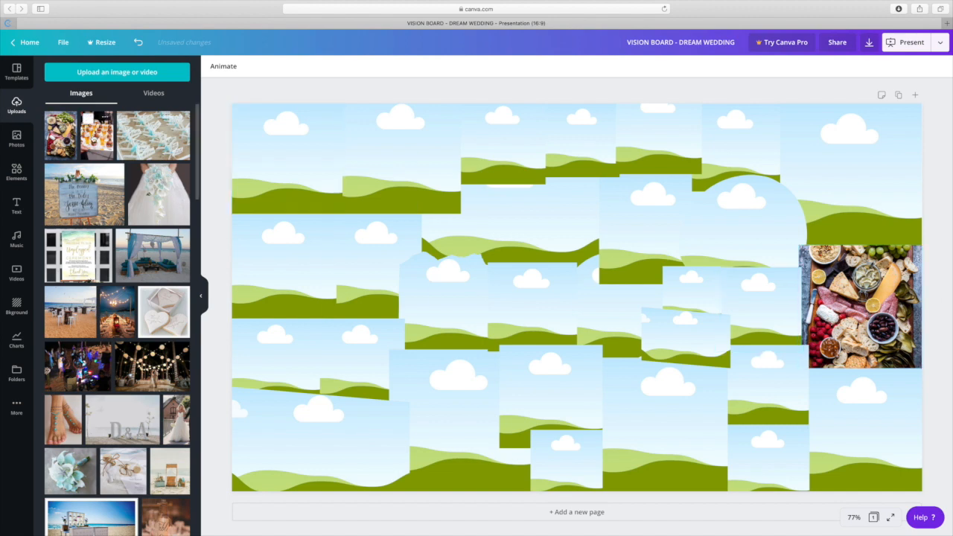
pyautogui.click(88, 121)
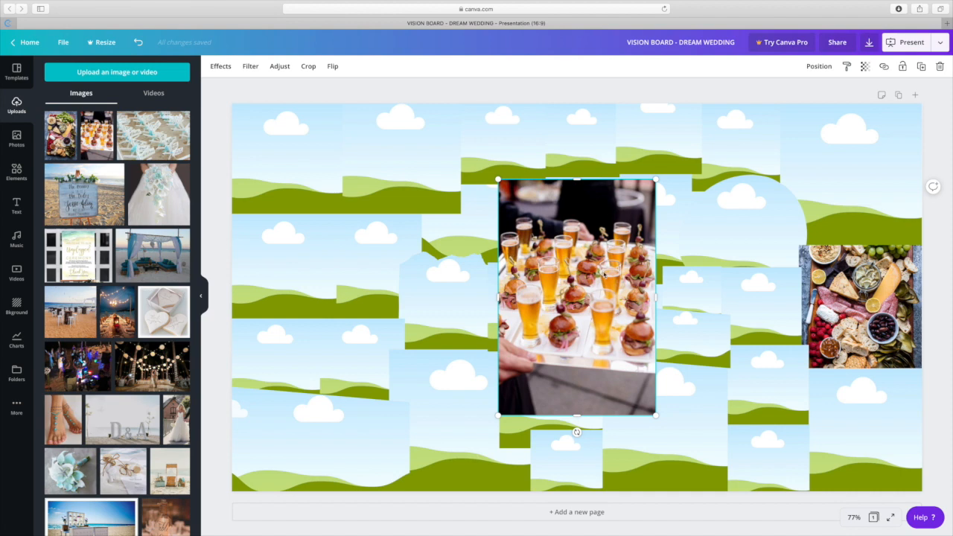
pyautogui.moveTo(618, 298); pyautogui.dragTo(622, 213)
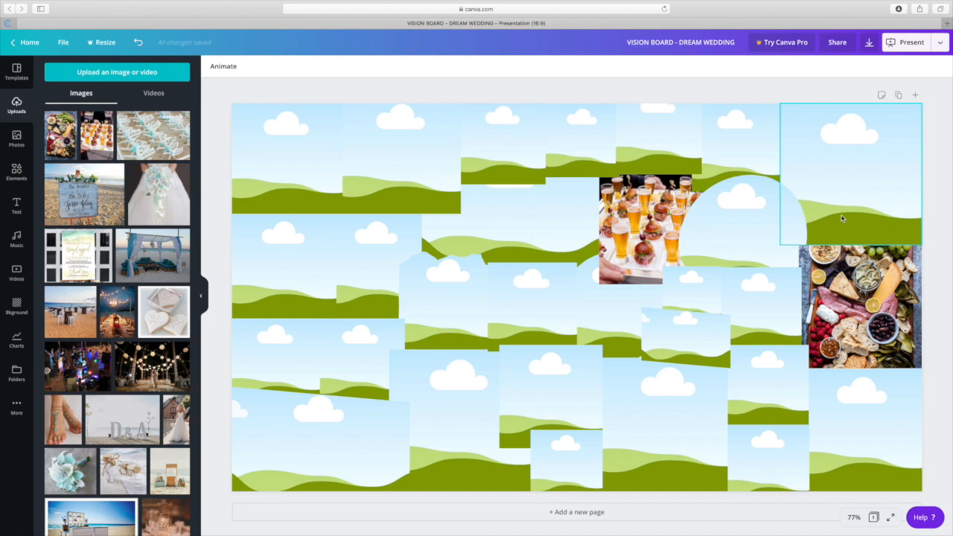
# Place the starfish name-card photo in the middle left-edge frame and shift it right inside the frame
pyautogui.click(153, 144)
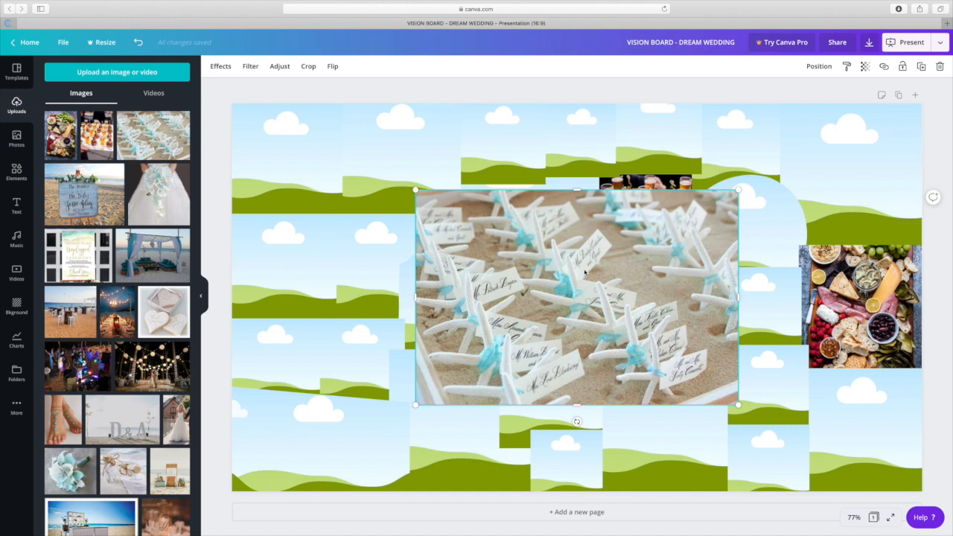
pyautogui.moveTo(584, 271); pyautogui.dragTo(316, 270)
pyautogui.doubleClick(304, 272)
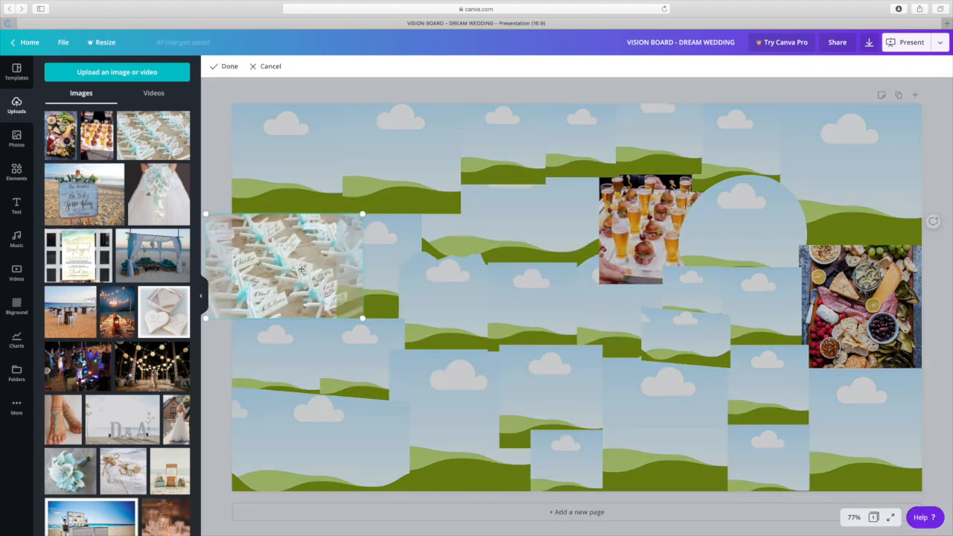
pyautogui.moveTo(306, 279); pyautogui.dragTo(333, 280)
pyautogui.click(225, 67)
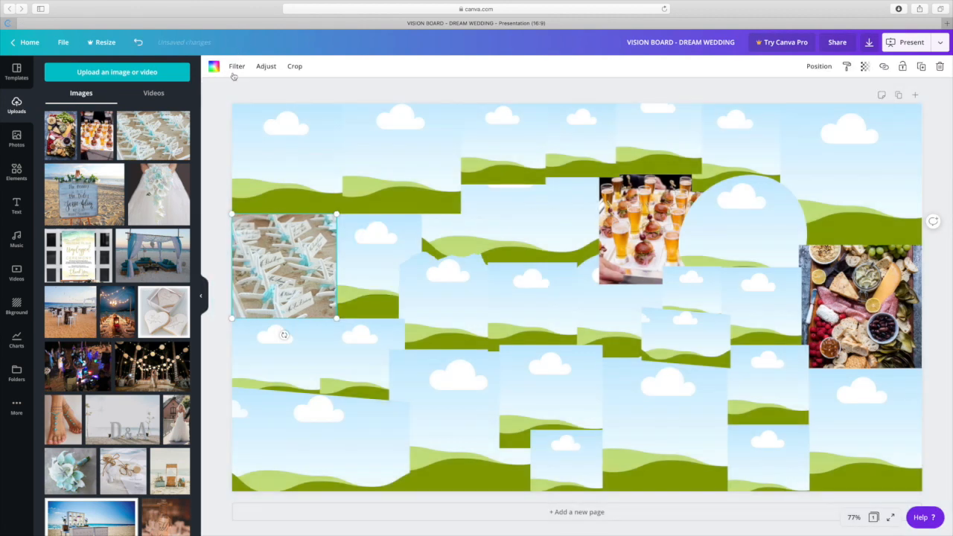
pyautogui.click(299, 90)
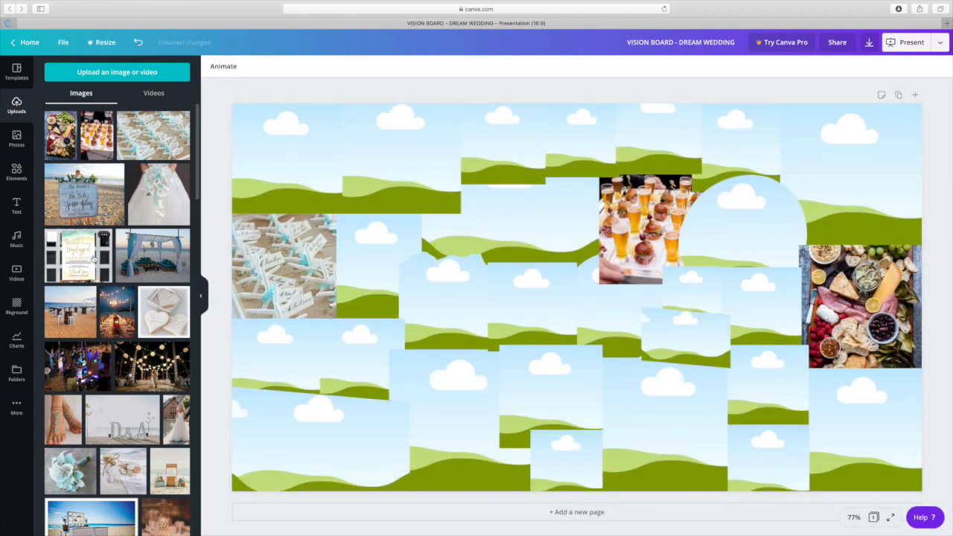
# Place the beach welcome sign photo in the third top-row frame and the blue bridal bouquet photo in the torn-edge frame below
pyautogui.click(96, 207)
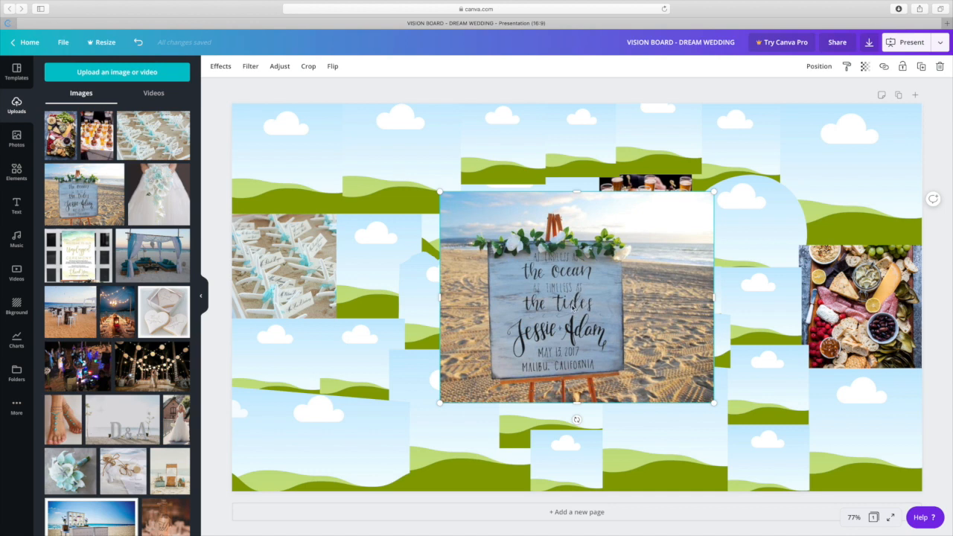
pyautogui.moveTo(559, 291); pyautogui.dragTo(523, 172)
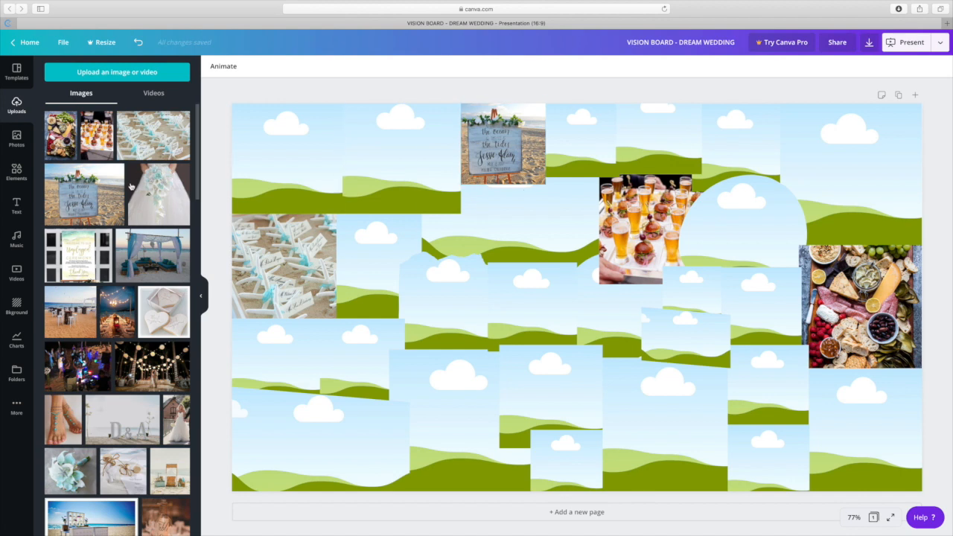
pyautogui.click(172, 200)
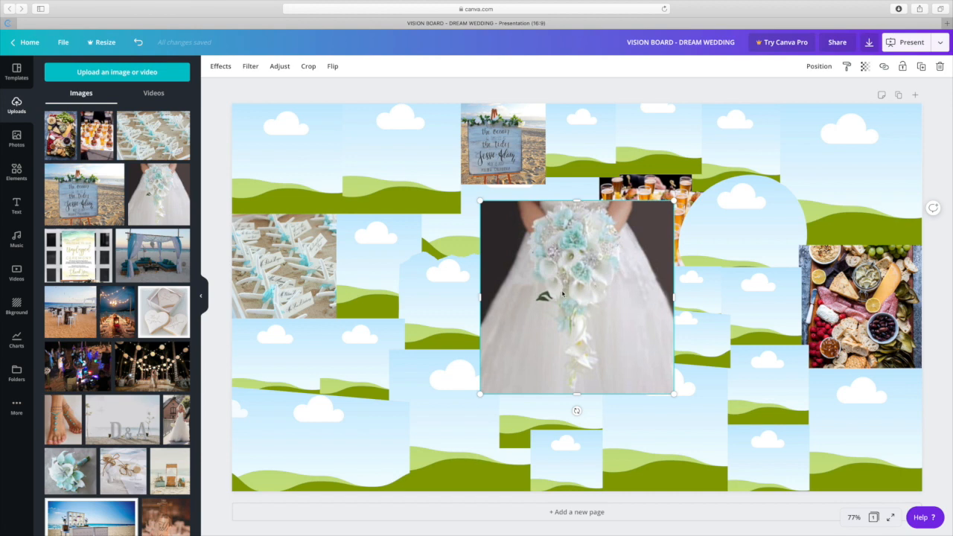
pyautogui.moveTo(562, 292); pyautogui.dragTo(468, 304)
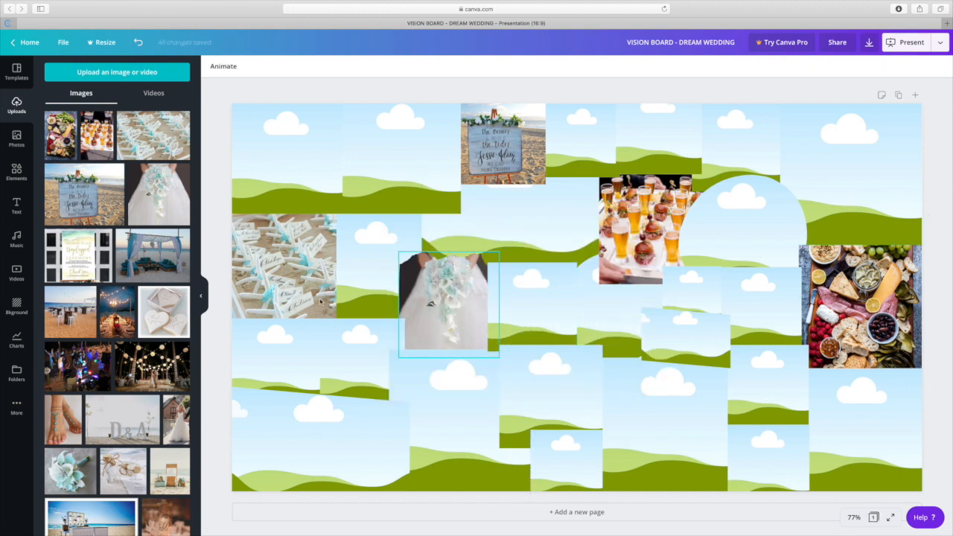
# Place the "Unplugged Ceremony" sign photo in the bottom-right frame and the draped beach lounge photo in the frame below the bouquet
pyautogui.click(66, 270)
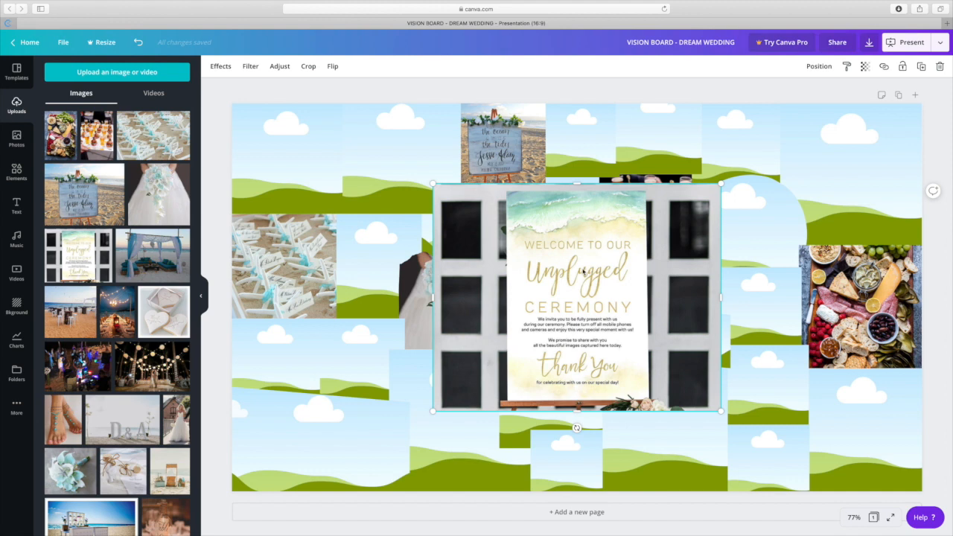
pyautogui.moveTo(583, 273); pyautogui.dragTo(869, 410)
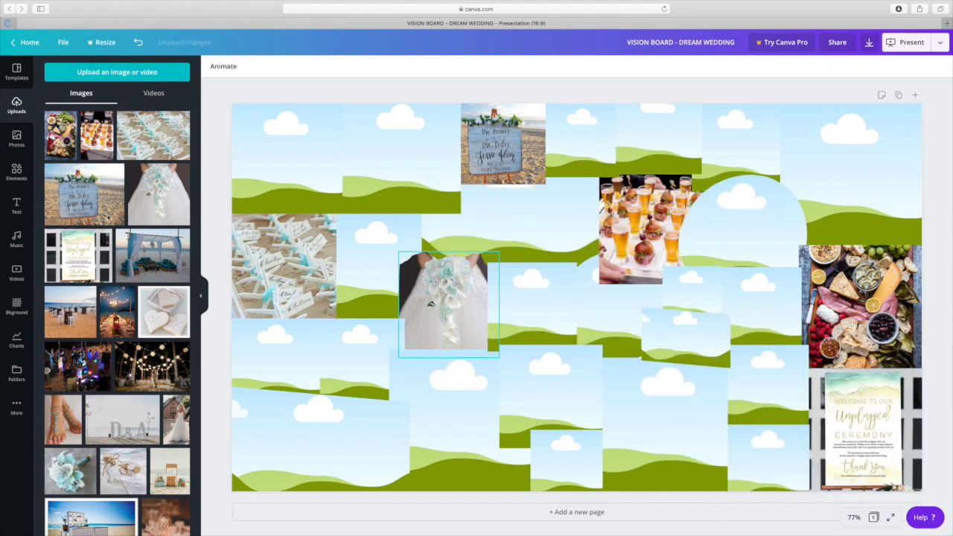
pyautogui.scroll(-1, 92, 213)
pyautogui.click(161, 222)
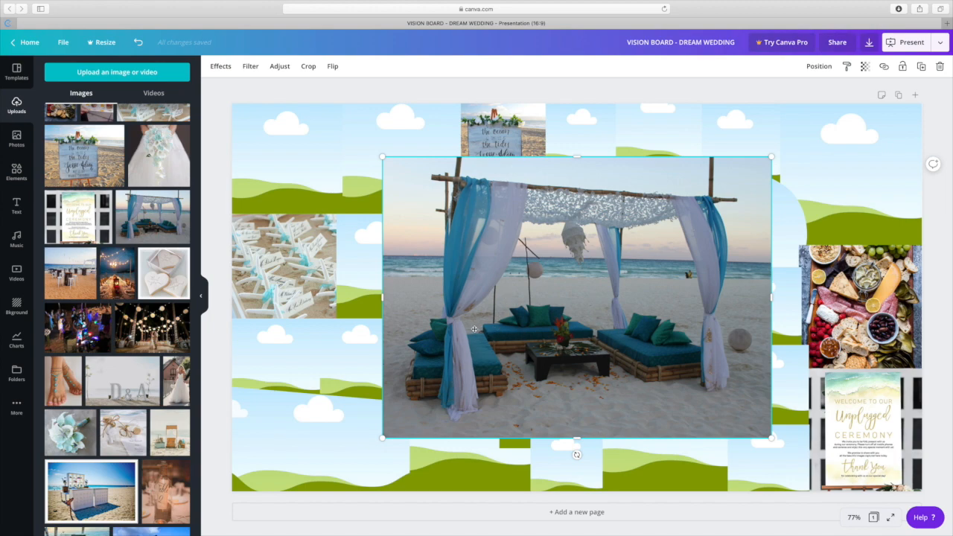
pyautogui.moveTo(485, 405); pyautogui.dragTo(450, 434)
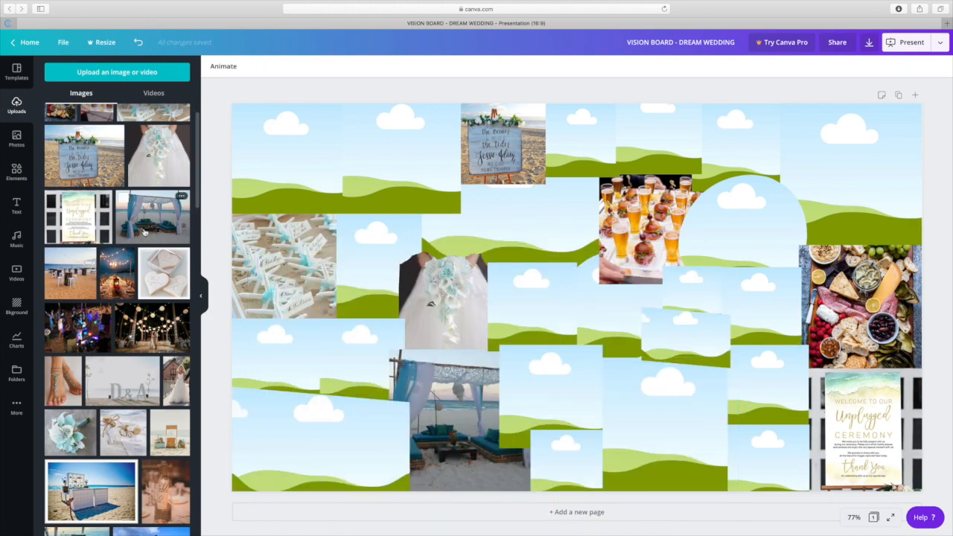
# Place the beach bar stools photo below the starfish cards and the lantern-lit dinner photo beside the bouquet, cropped to show its string lights
pyautogui.click(82, 272)
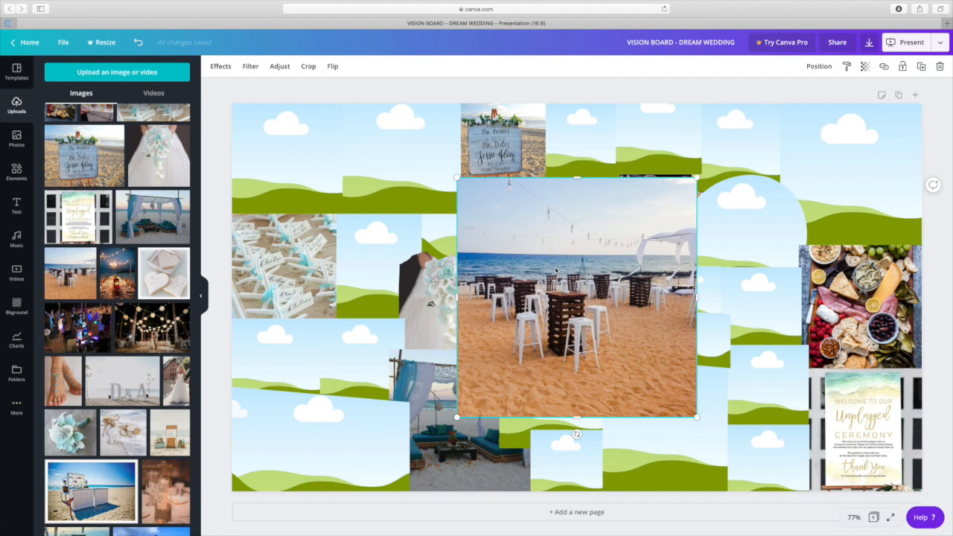
pyautogui.moveTo(555, 270); pyautogui.dragTo(292, 351)
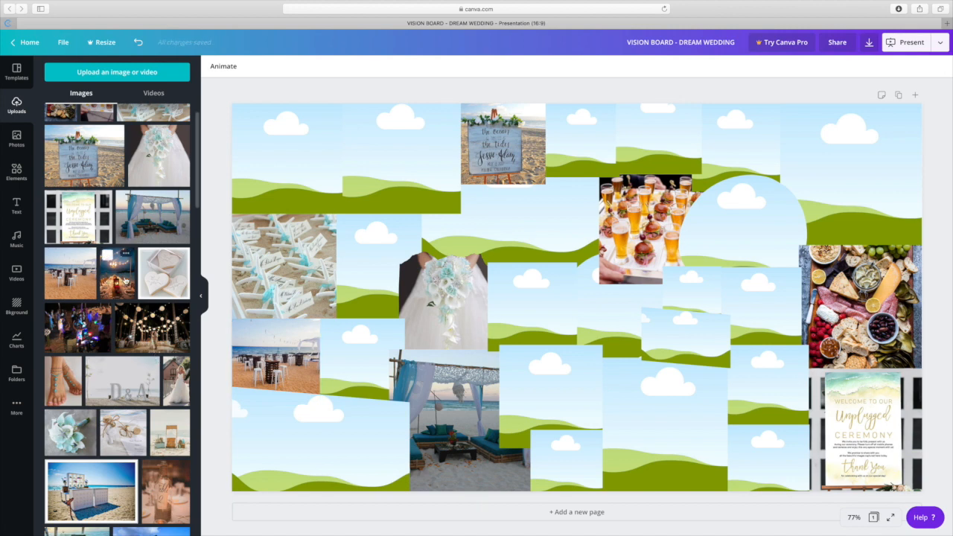
pyautogui.click(123, 281)
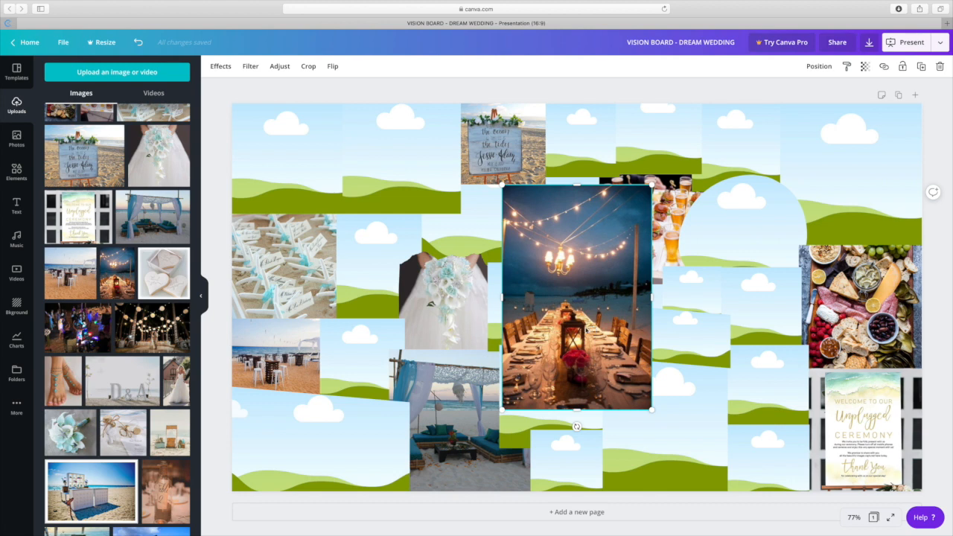
pyautogui.moveTo(541, 313); pyautogui.dragTo(549, 332)
pyautogui.doubleClick(549, 321)
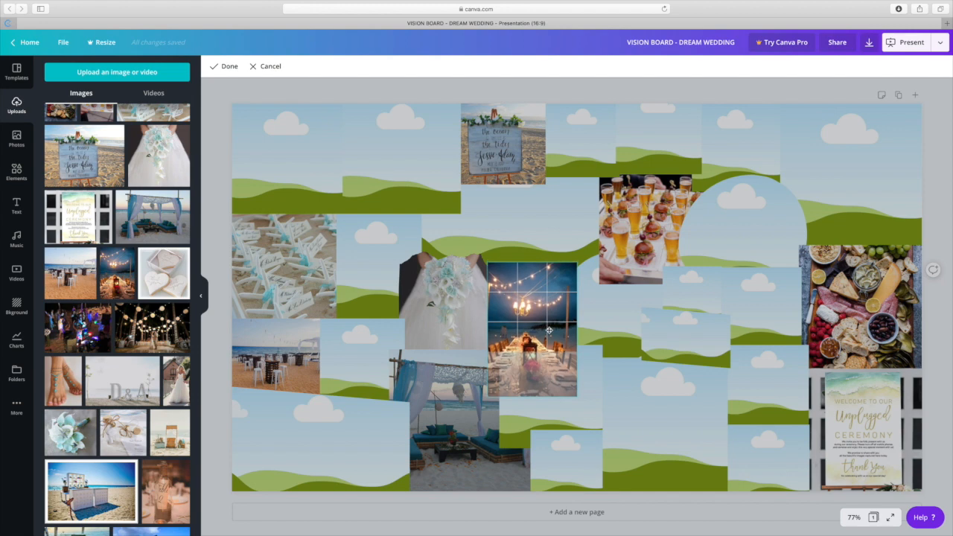
pyautogui.click(225, 66)
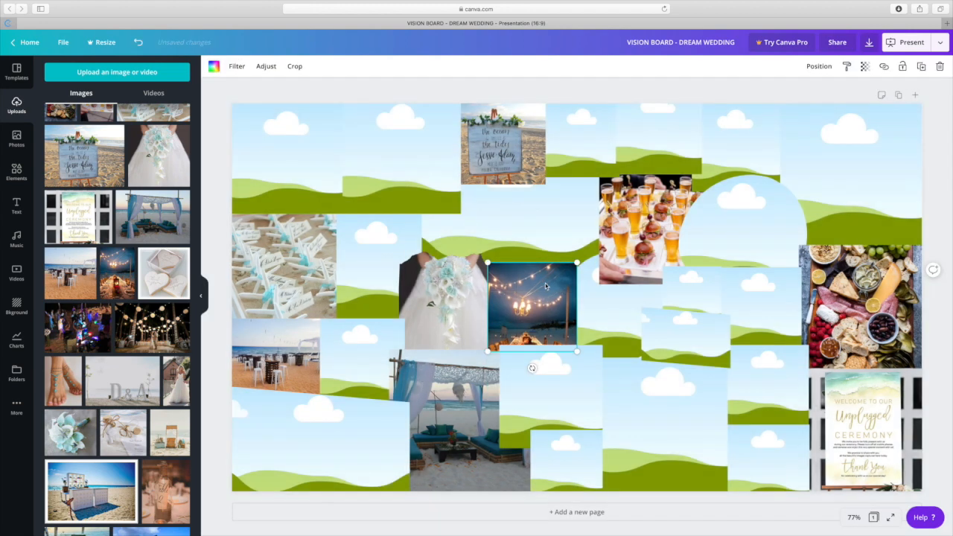
# Place the heart-shaped thank-you cookies photo in the round frame and the beach dance party photo in the second top-row frame
pyautogui.click(164, 273)
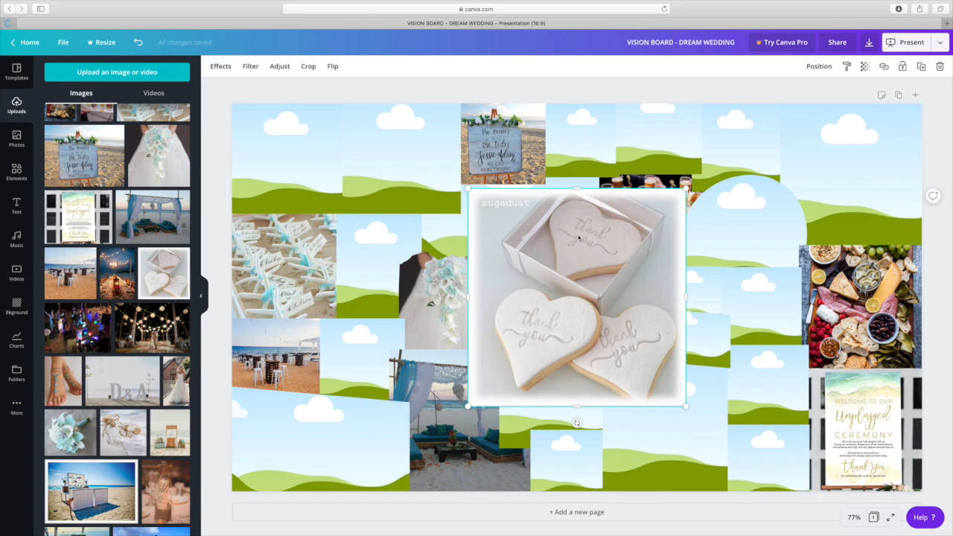
pyautogui.moveTo(569, 246); pyautogui.dragTo(745, 224)
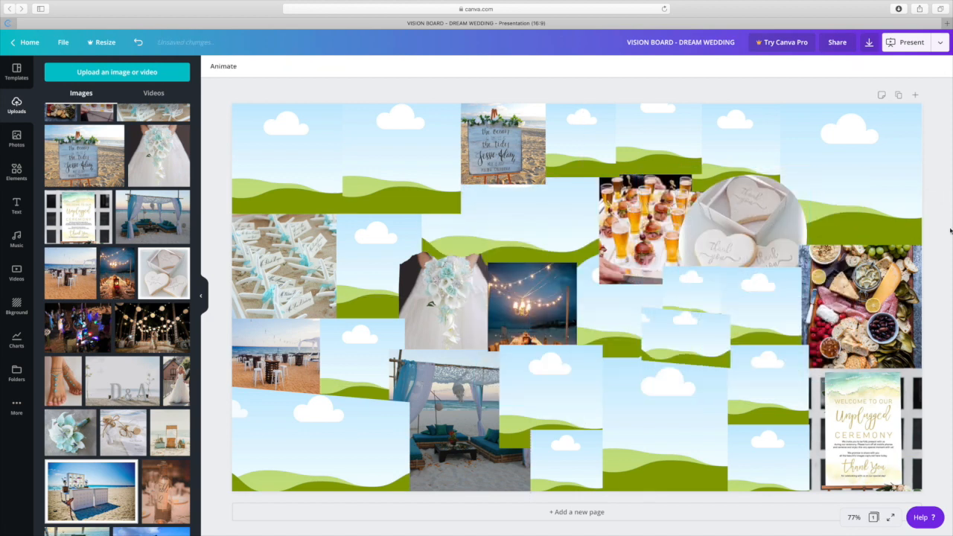
pyautogui.scroll(-2, 112, 298)
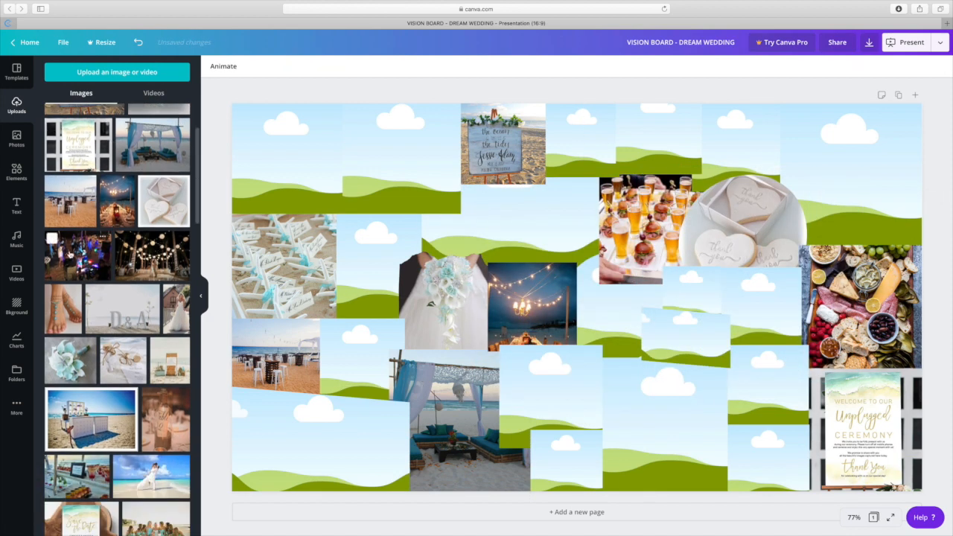
pyautogui.click(74, 254)
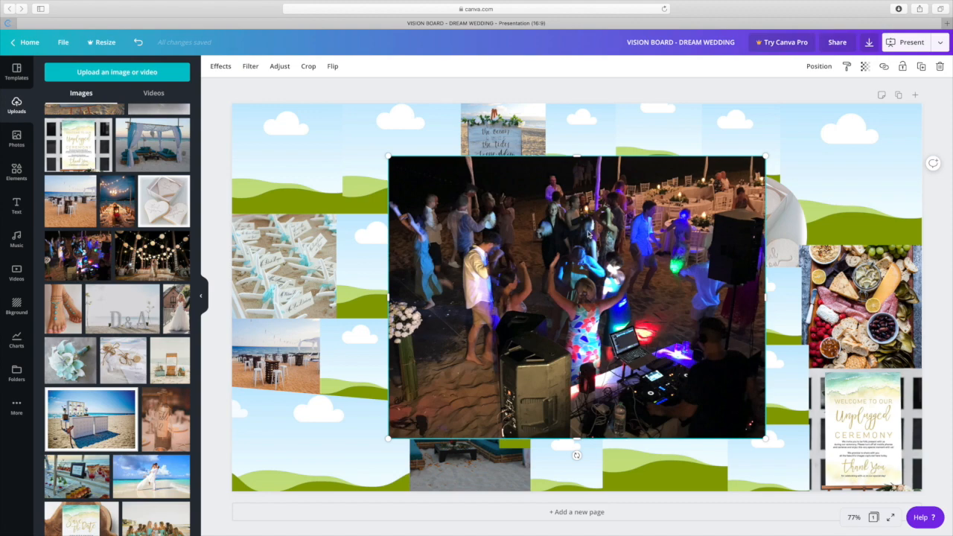
pyautogui.moveTo(654, 198); pyautogui.dragTo(417, 172)
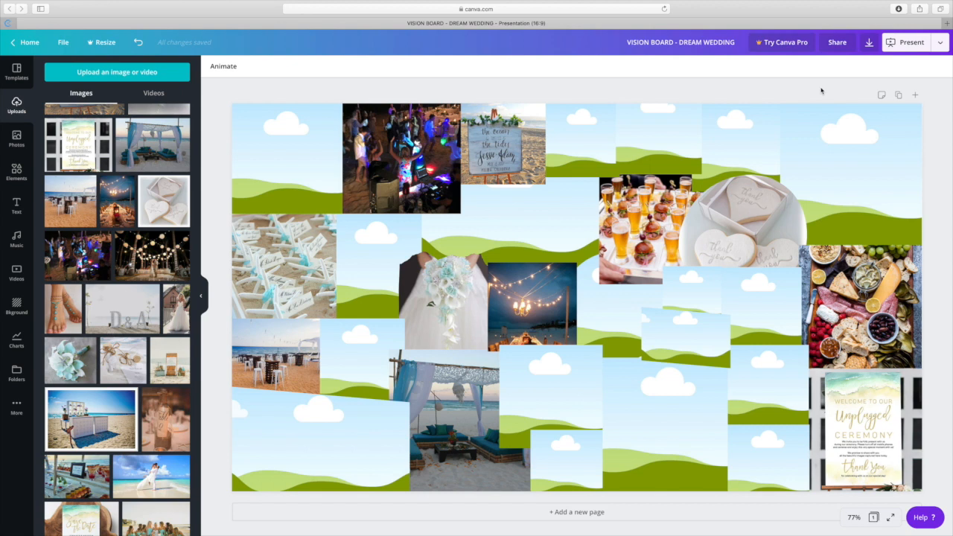
# Place the couple's dance under globe lights photo in the frame beside the beach bar stools, adjusting its crop within the frame
pyautogui.click(122, 238)
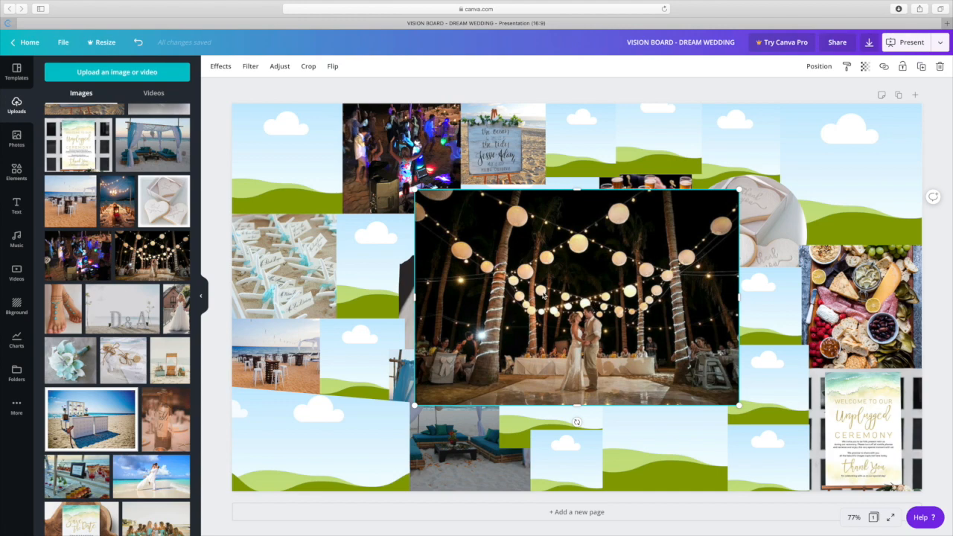
pyautogui.moveTo(509, 304); pyautogui.dragTo(372, 360)
pyautogui.doubleClick(373, 360)
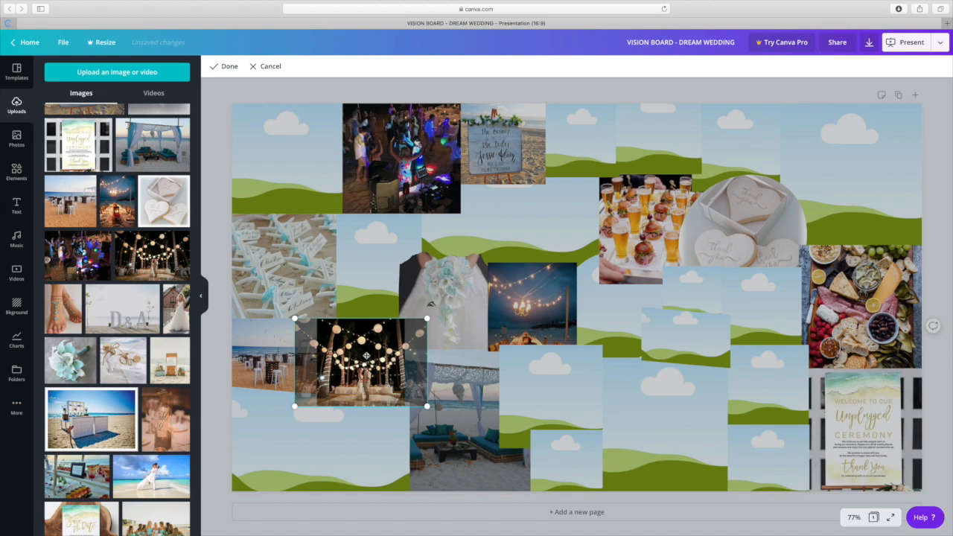
pyautogui.click(223, 67)
pyautogui.click(223, 67)
pyautogui.click(224, 67)
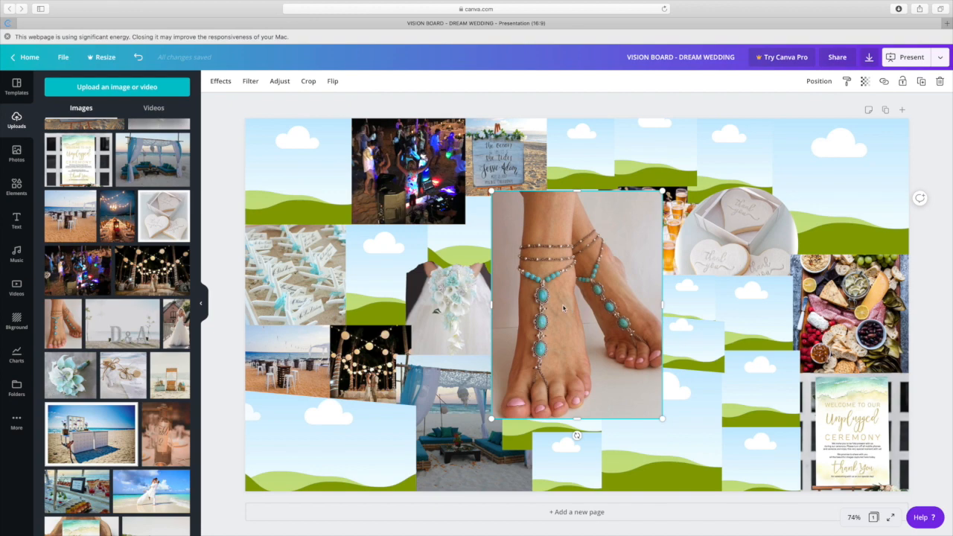
# Place the turquoise barefoot sandals photo in the frame beside the charcuterie board, shifting its crop to show the feet
pyautogui.moveTo(566, 309); pyautogui.dragTo(746, 322)
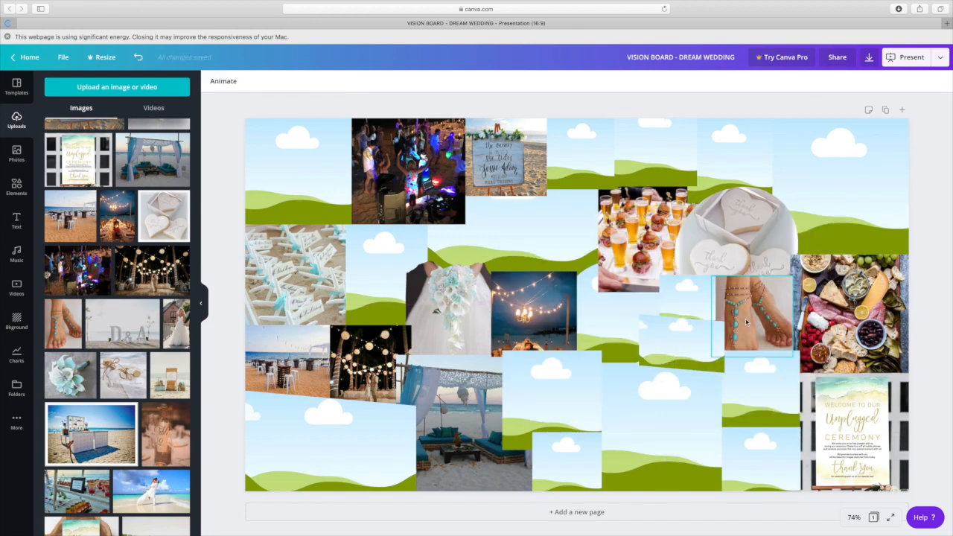
pyautogui.doubleClick(747, 322)
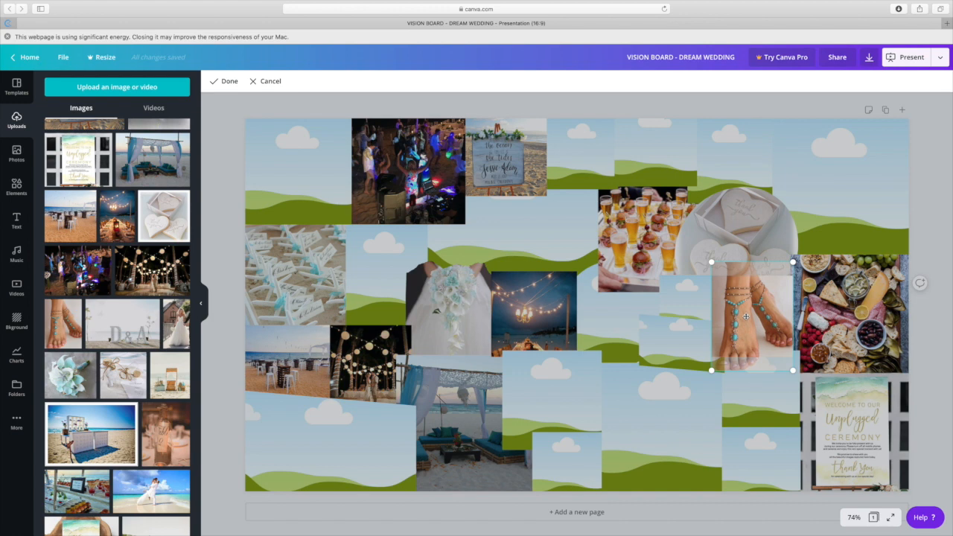
pyautogui.moveTo(746, 321); pyautogui.dragTo(745, 316)
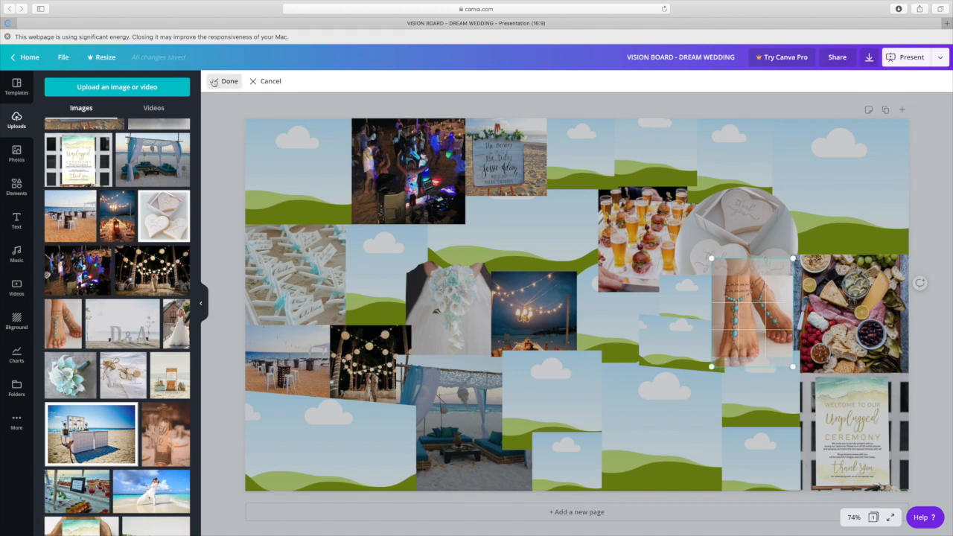
pyautogui.click(225, 81)
pyautogui.click(7, 36)
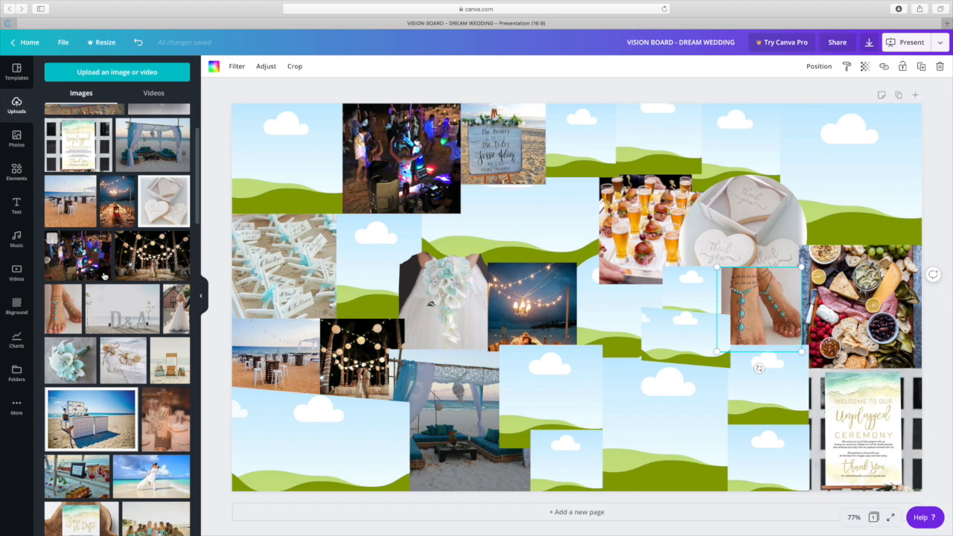
# Place the "D & A" marquee letters photo in the fifth top-row frame, cropped to show all the letters
pyautogui.click(148, 320)
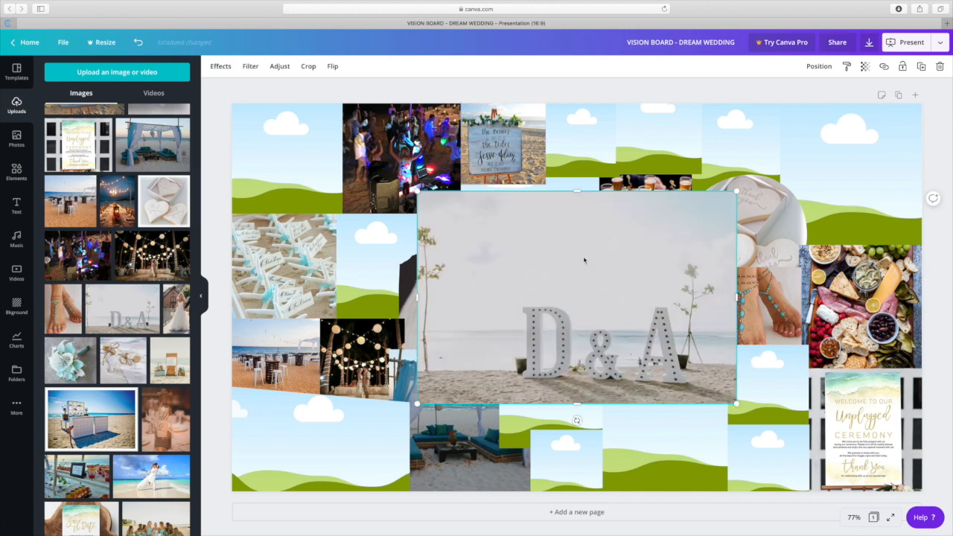
pyautogui.moveTo(570, 270); pyautogui.dragTo(655, 151)
pyautogui.doubleClick(656, 151)
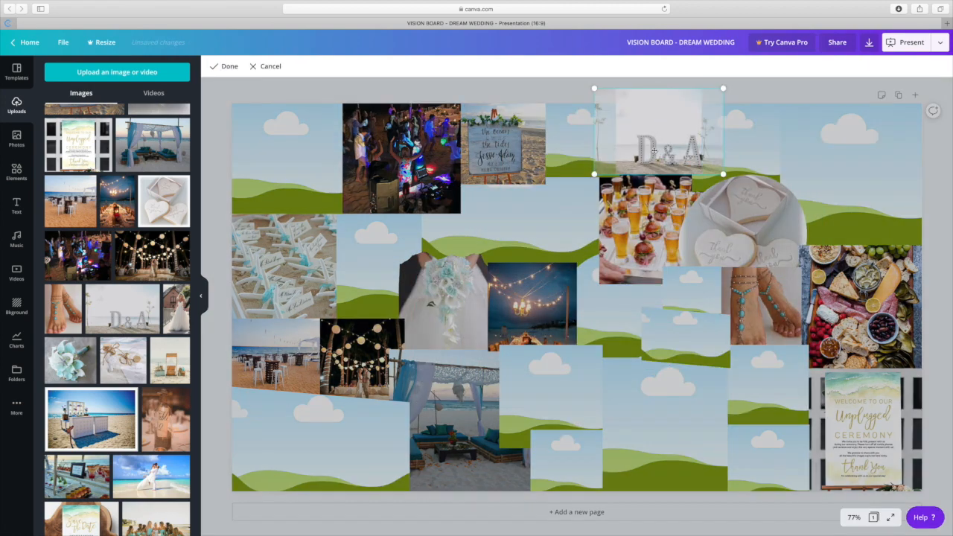
pyautogui.click(224, 66)
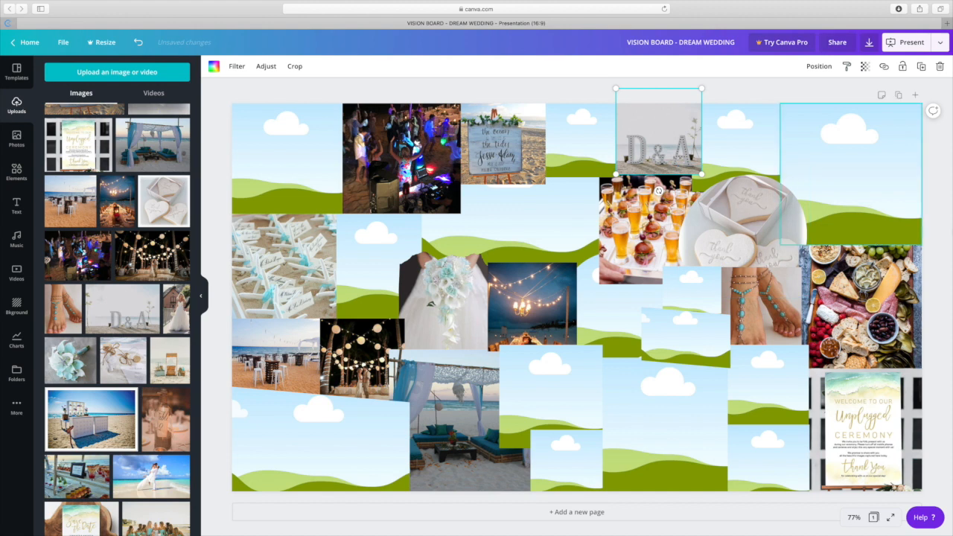
pyautogui.click(950, 226)
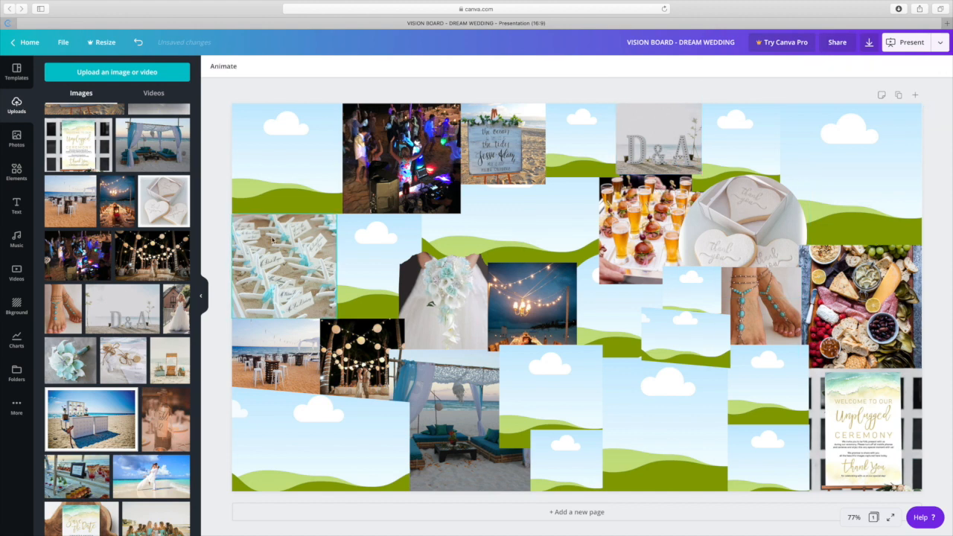
# Place the bride by the barn photo in the frame beside the starfish cards, cropped to show the wedding dress
pyautogui.click(170, 314)
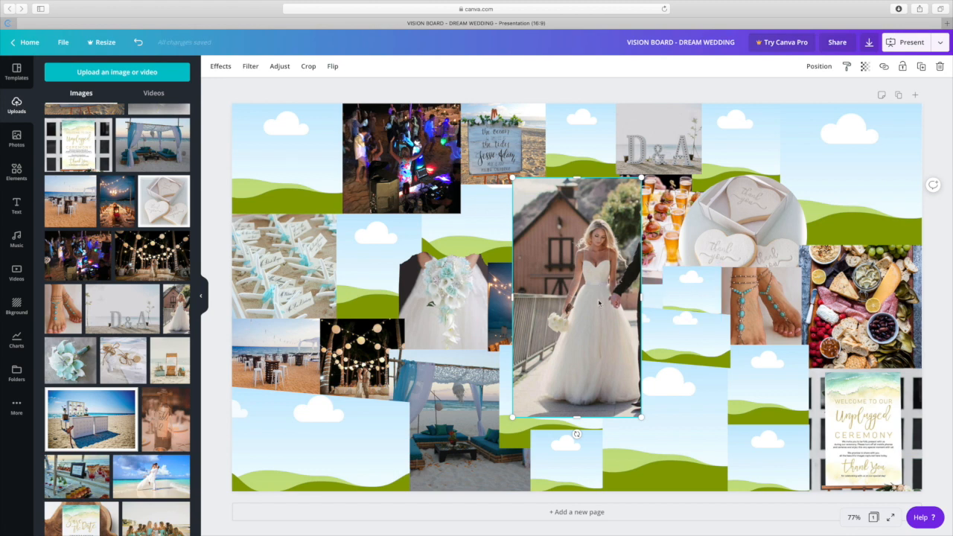
pyautogui.moveTo(596, 289); pyautogui.dragTo(382, 253)
pyautogui.doubleClick(384, 265)
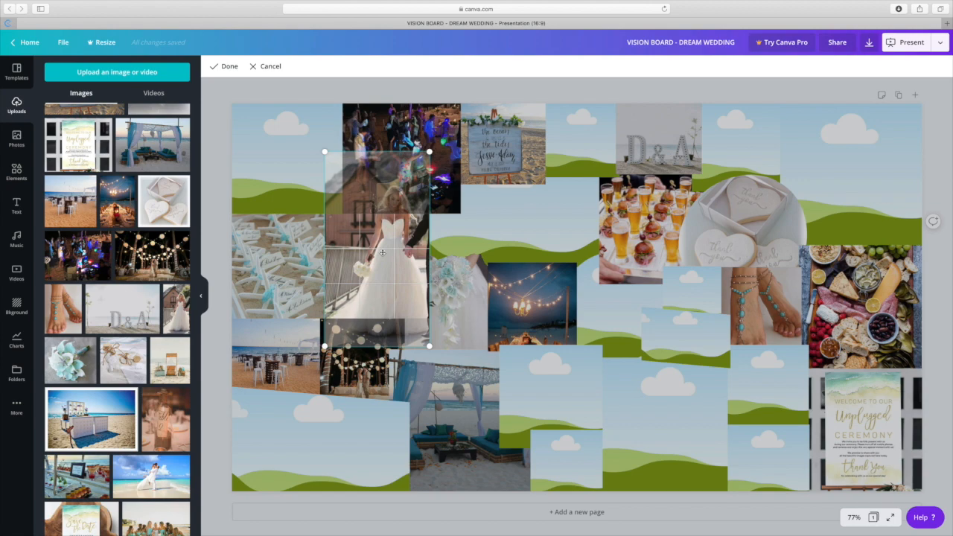
pyautogui.click(227, 66)
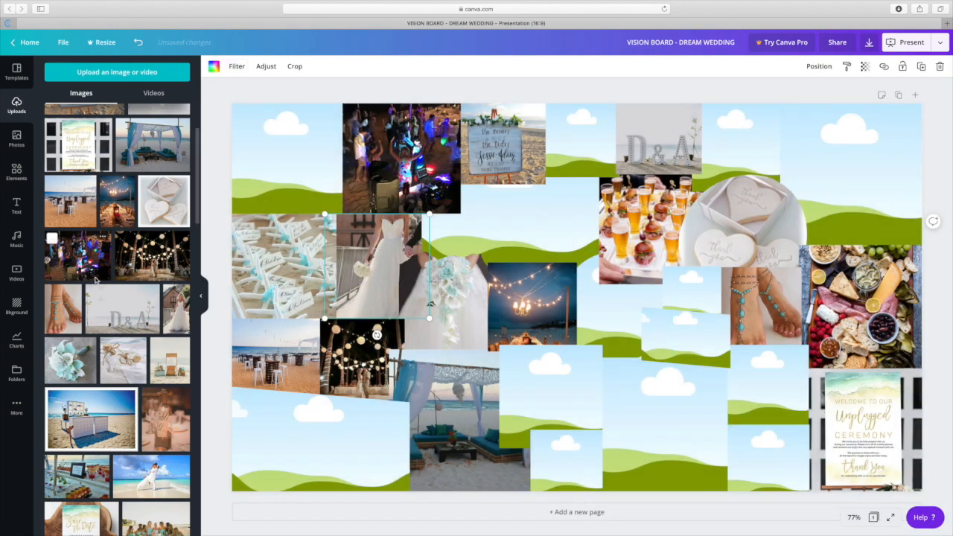
# Place the starfish lily bouquet photo in the tall bottom-row frame and the message-in-a-bottle photo in the fourth top-row frame
pyautogui.click(52, 344)
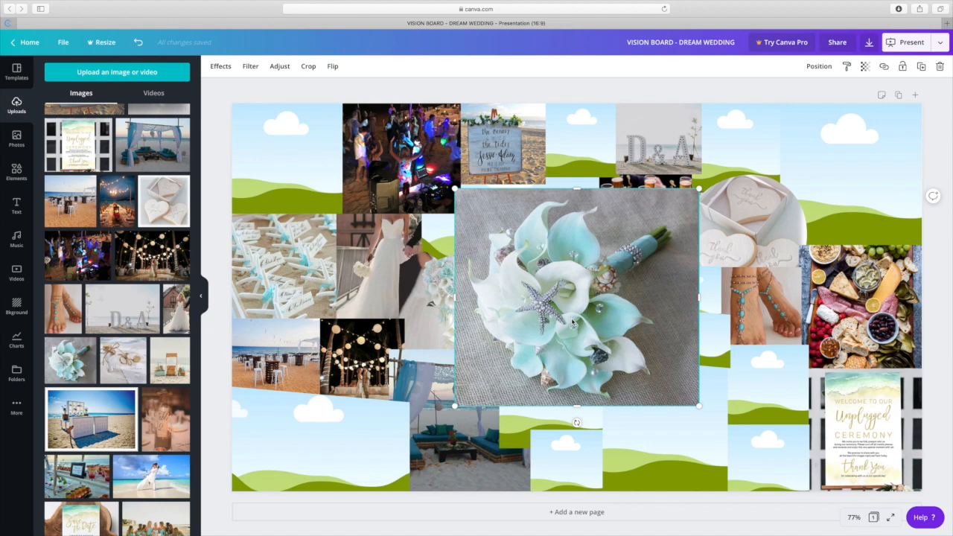
pyautogui.moveTo(574, 314); pyautogui.dragTo(632, 438)
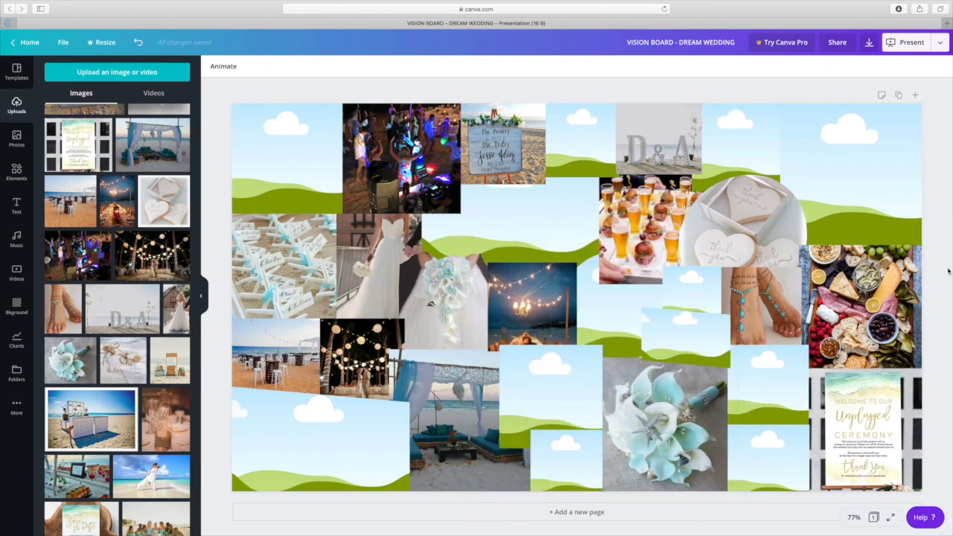
pyautogui.scroll(-1, 123, 317)
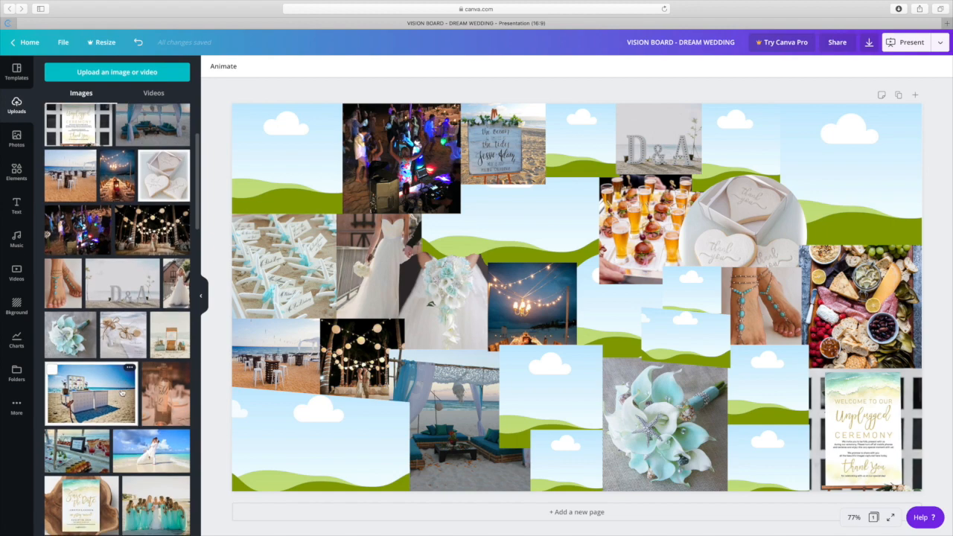
pyautogui.click(117, 342)
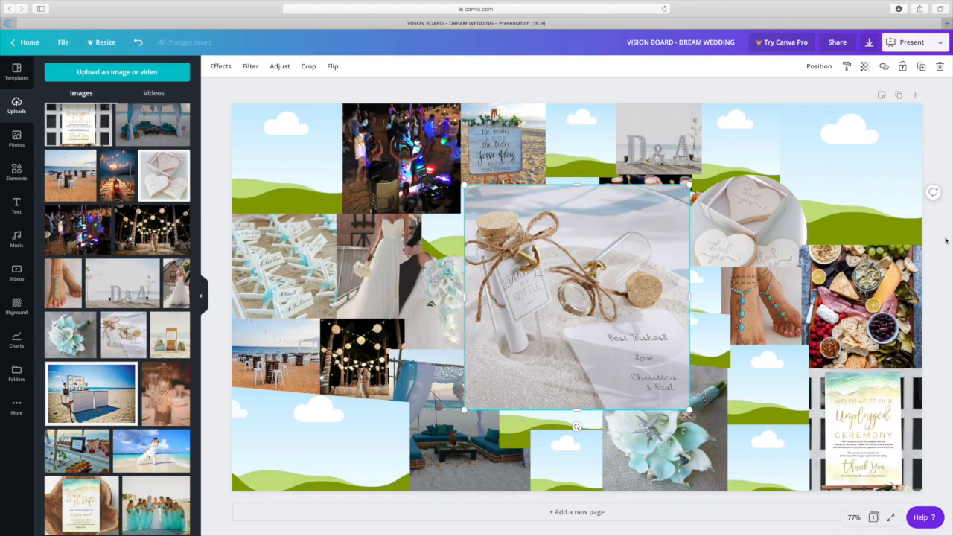
pyautogui.moveTo(587, 263); pyautogui.dragTo(584, 162)
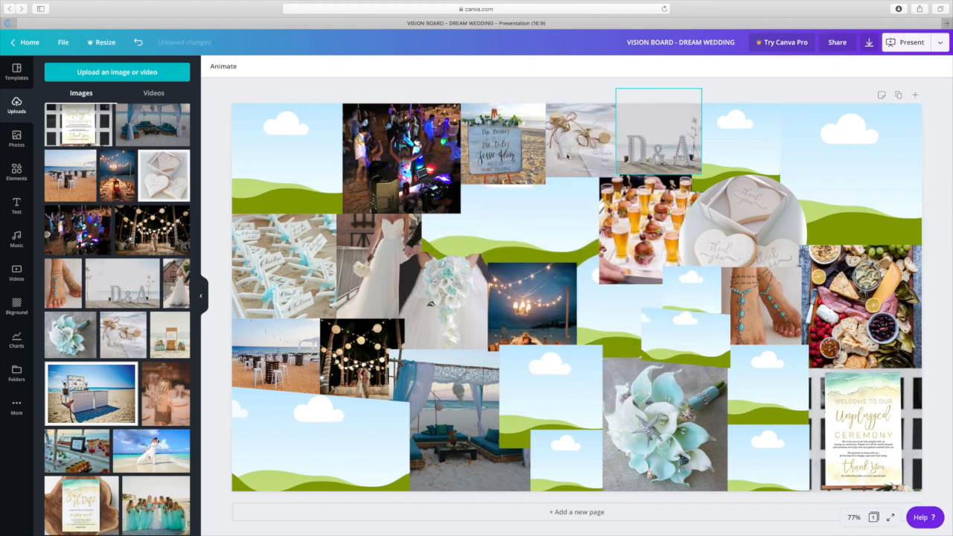
# Place the wooden beach booth photo in the top-right frame and the white beach bar photo in the frame below the barefoot sandals
pyautogui.scroll(-3, 179, 259)
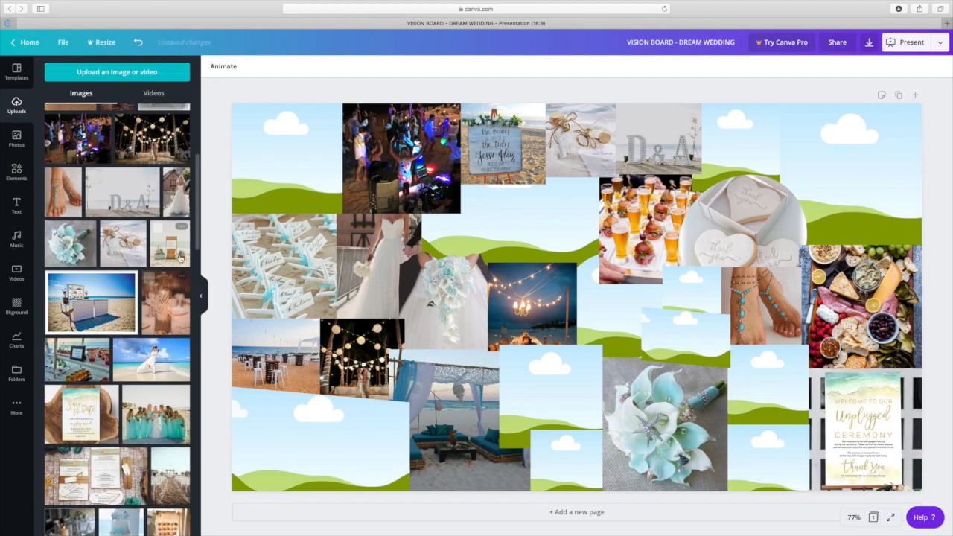
pyautogui.click(179, 258)
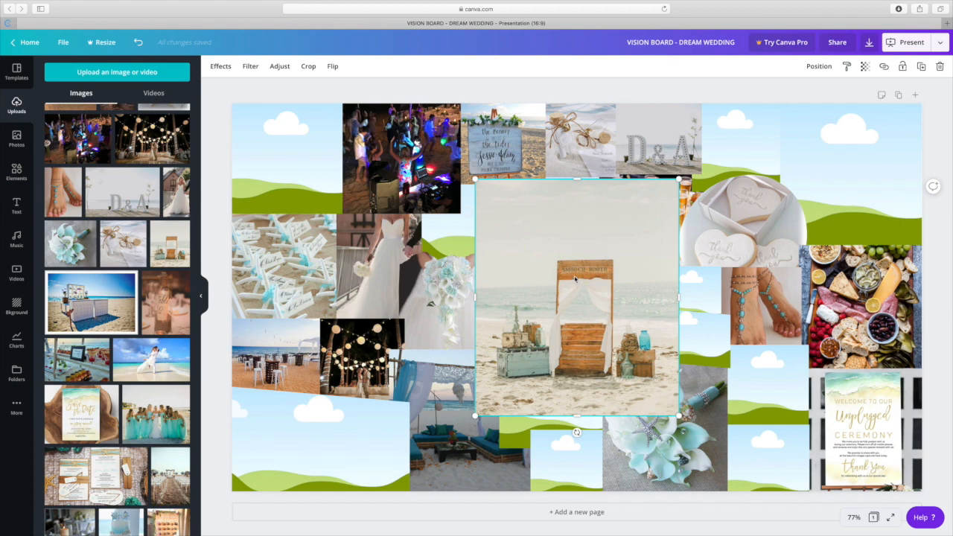
pyautogui.moveTo(643, 246); pyautogui.dragTo(848, 181)
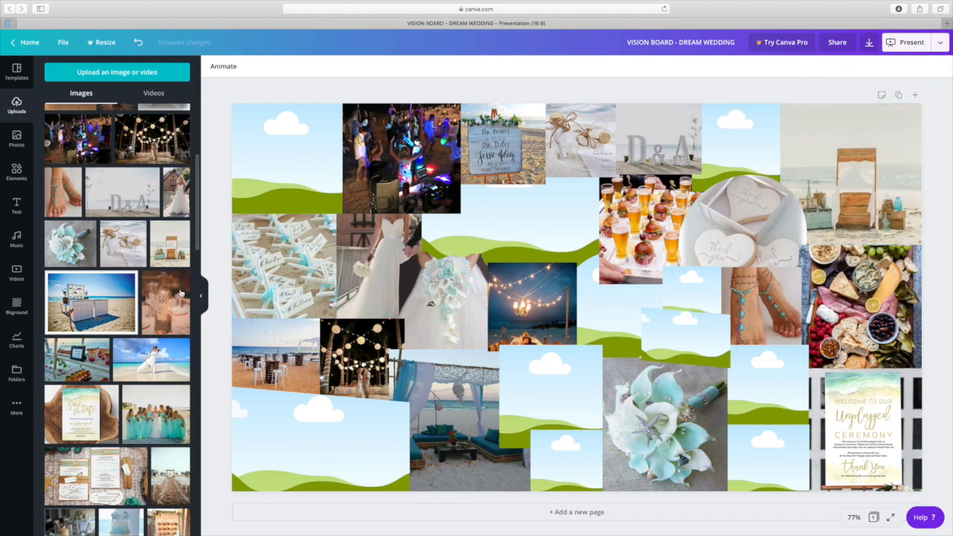
pyautogui.click(112, 310)
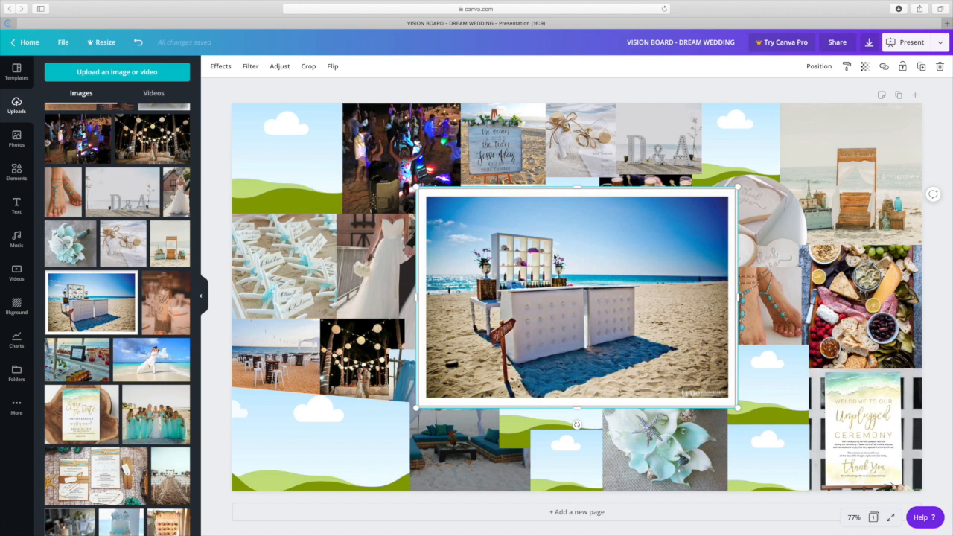
pyautogui.moveTo(704, 348); pyautogui.dragTo(769, 385)
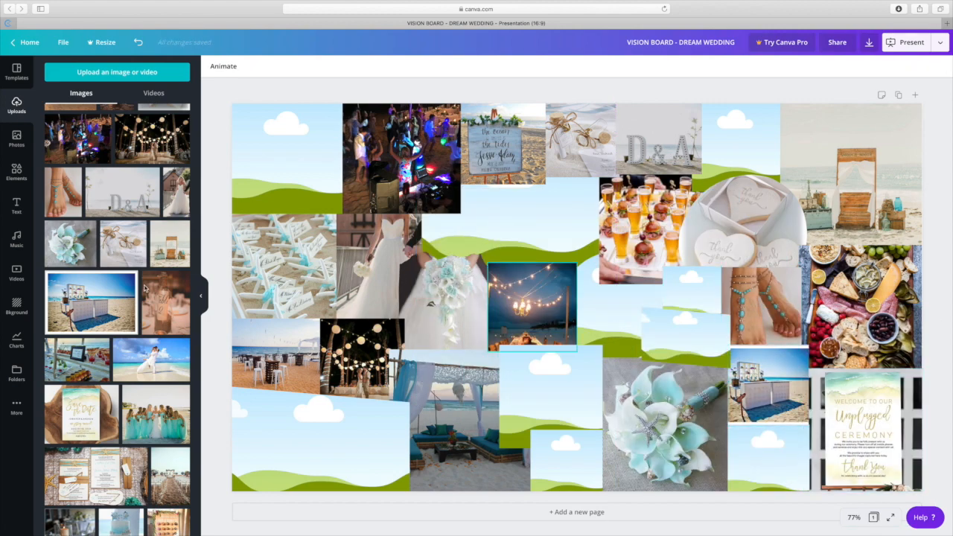
# Place the table-number bottle photo in the sixth top-row frame and the beach appetizer display photo in the frame below the white bar
pyautogui.click(166, 311)
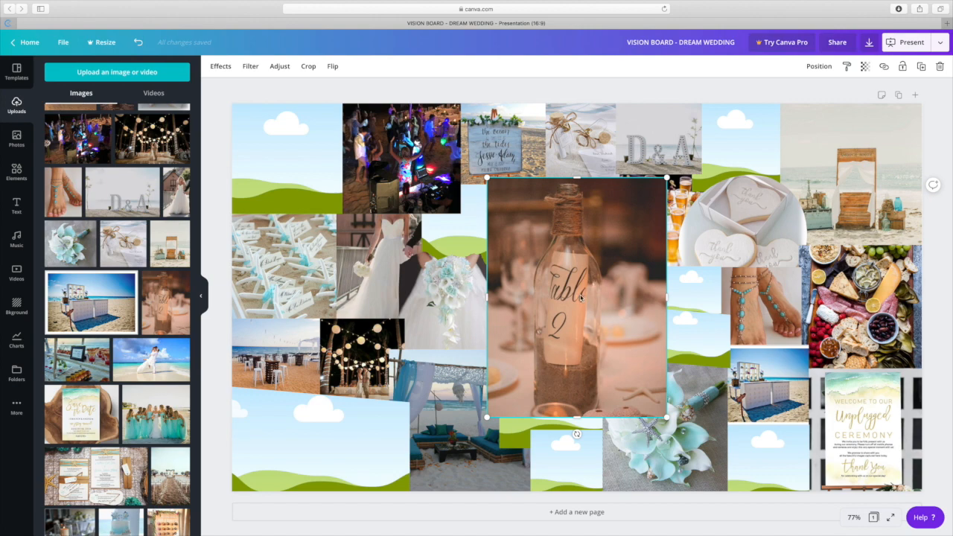
pyautogui.moveTo(545, 293); pyautogui.dragTo(730, 169)
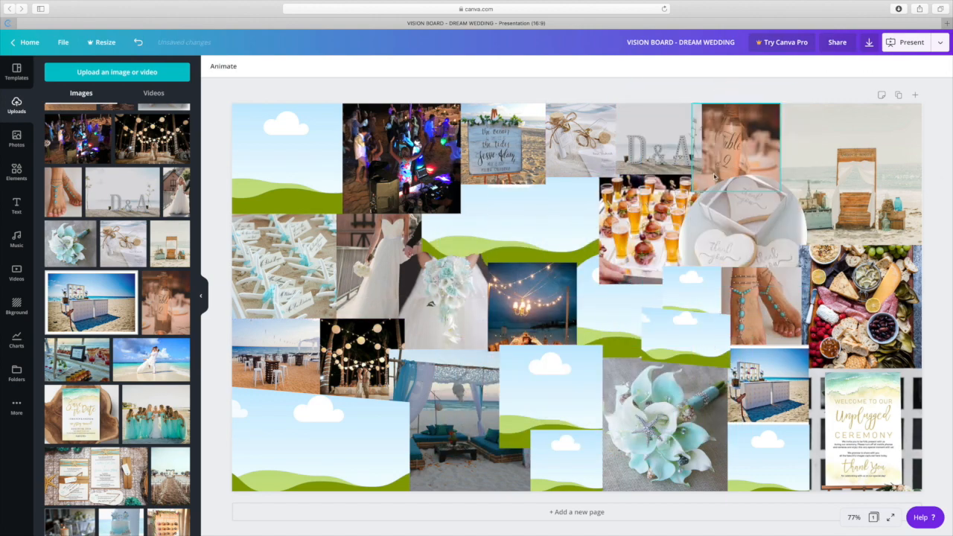
pyautogui.scroll(-1, 119, 346)
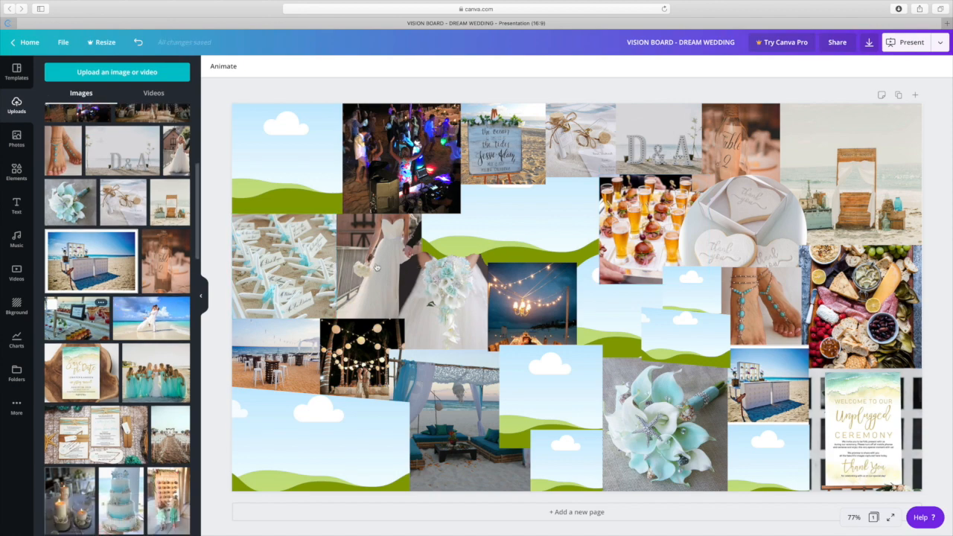
pyautogui.press('super+z')
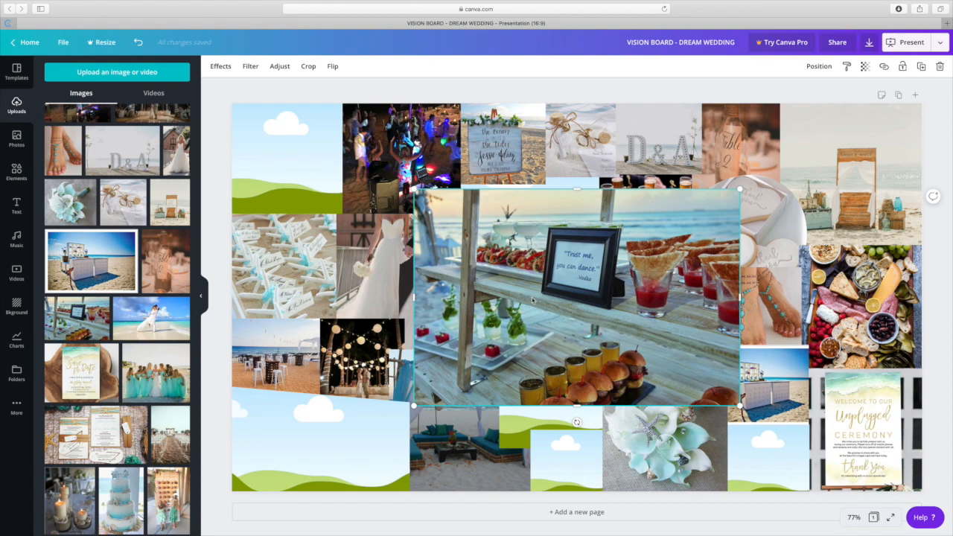
pyautogui.moveTo(573, 307); pyautogui.dragTo(775, 449)
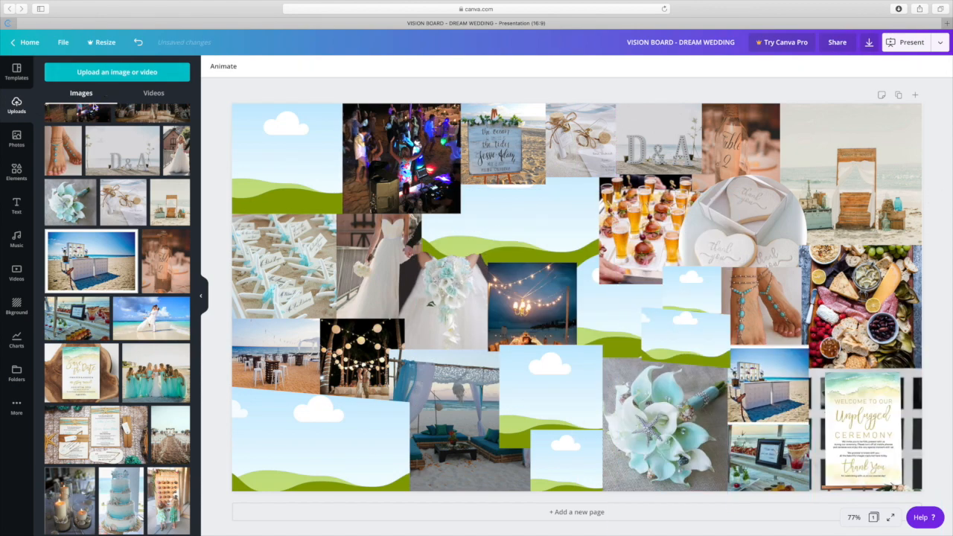
# Place the embracing beach couple photo, cropped around the couple, in the small bottom-row frame and the "Save the Date" photo in the bottom-left frame
pyautogui.scroll(-2, 165, 361)
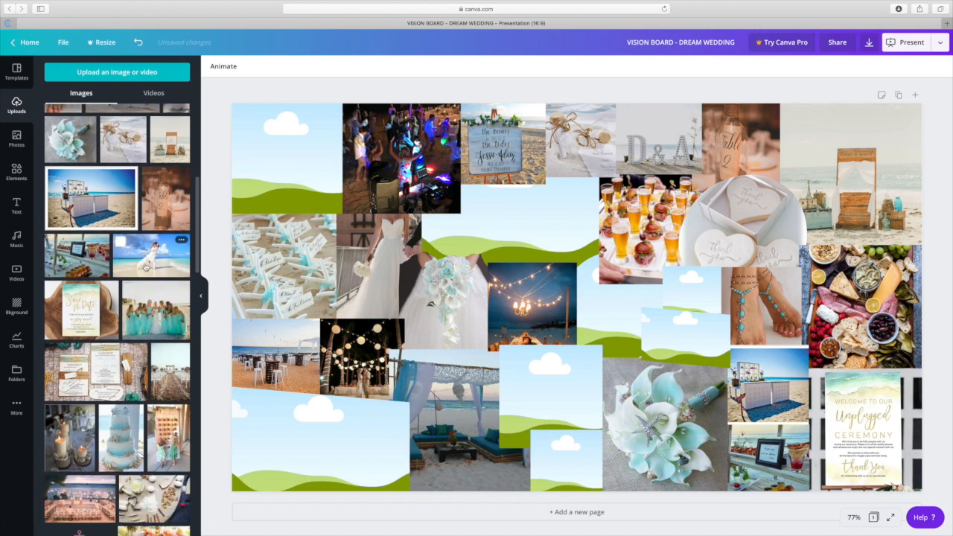
pyautogui.click(146, 266)
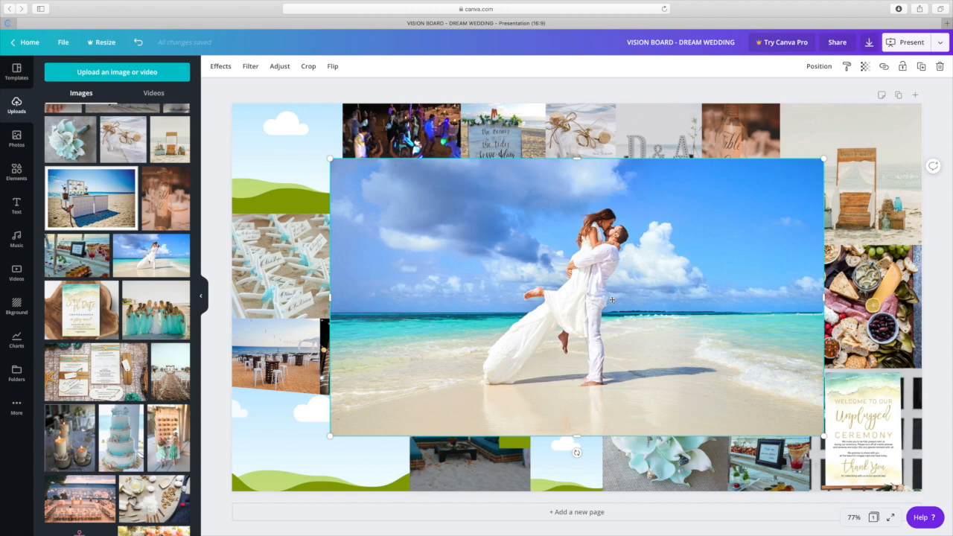
pyautogui.moveTo(608, 324); pyautogui.dragTo(573, 456)
pyautogui.doubleClick(574, 462)
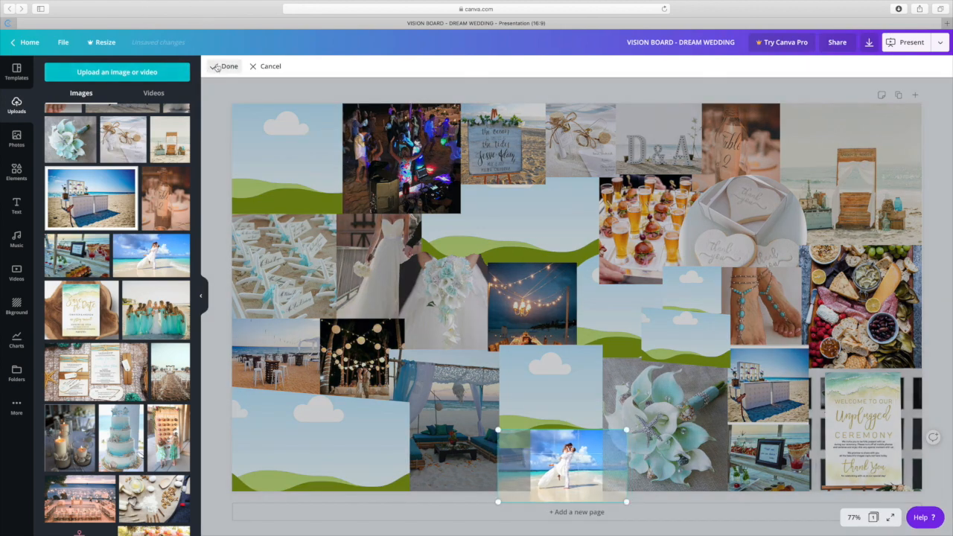
pyautogui.click(216, 67)
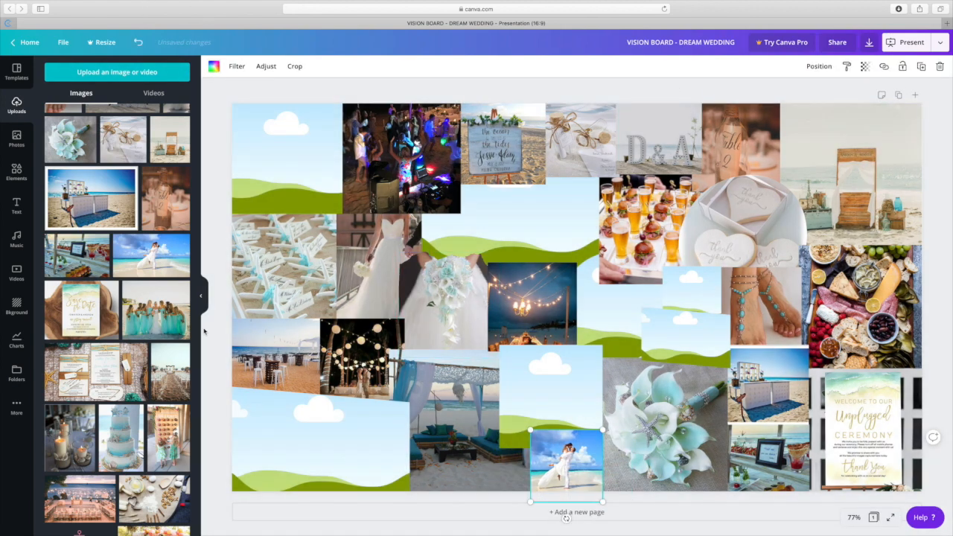
pyautogui.click(95, 311)
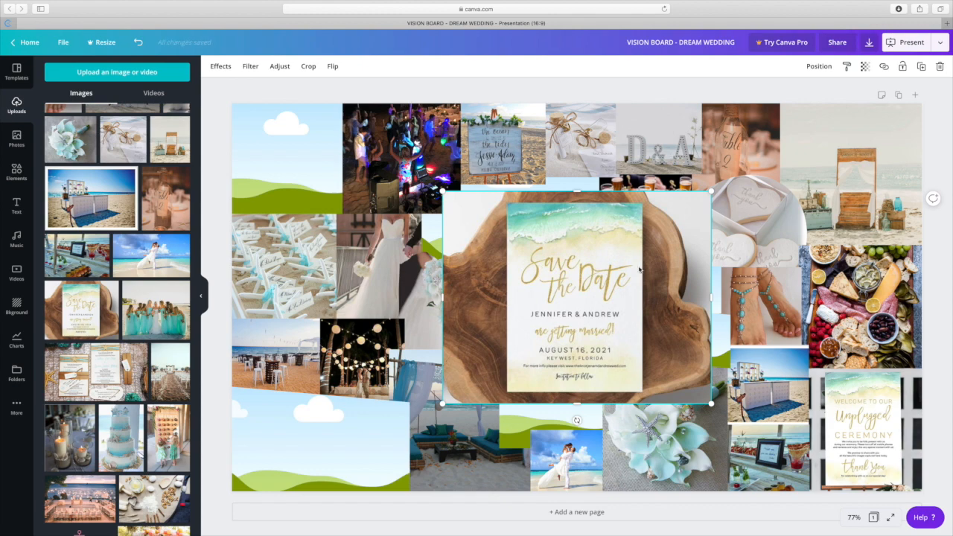
pyautogui.moveTo(571, 263); pyautogui.dragTo(362, 426)
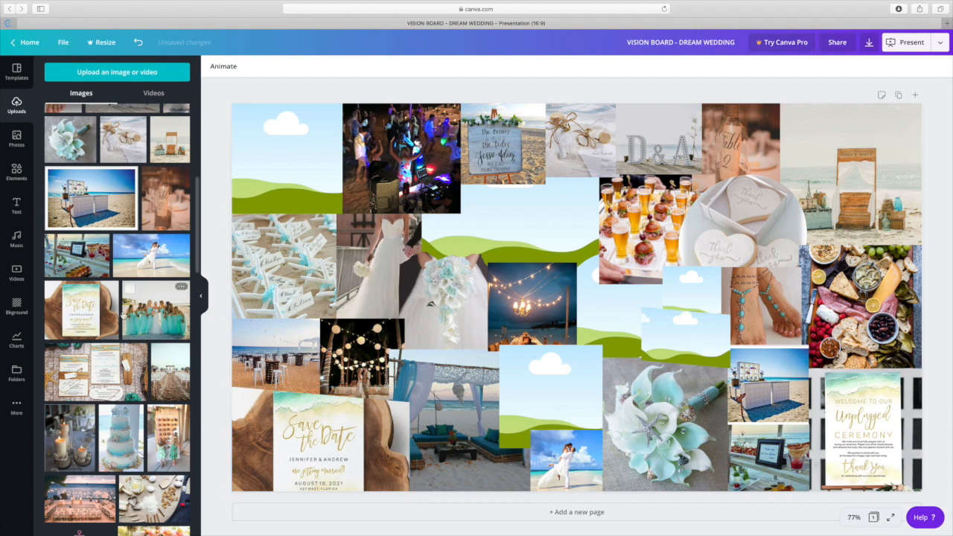
# Place the bridesmaids photo in the top-left frame and the starfish invitation suite photo in the frame above the lily bouquet
pyautogui.click(166, 326)
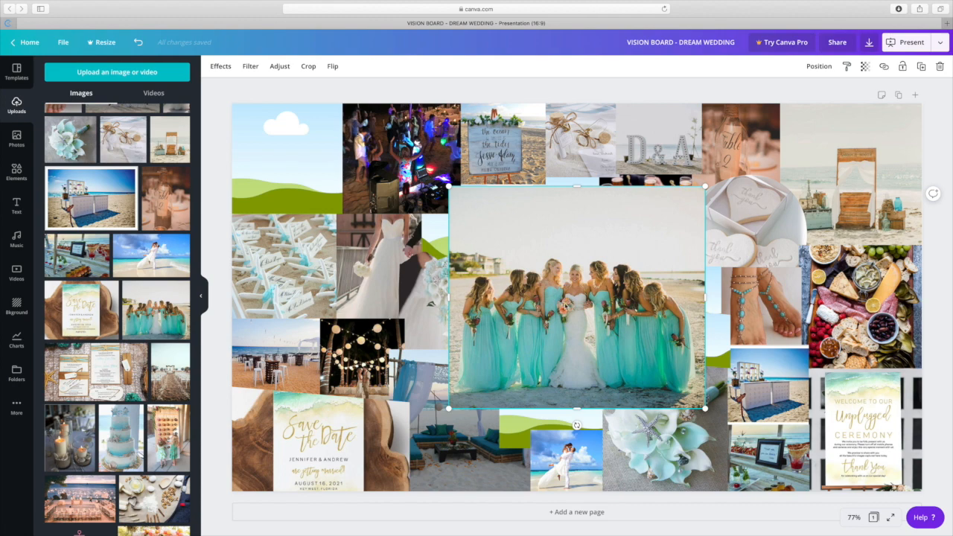
pyautogui.moveTo(570, 305); pyautogui.dragTo(313, 184)
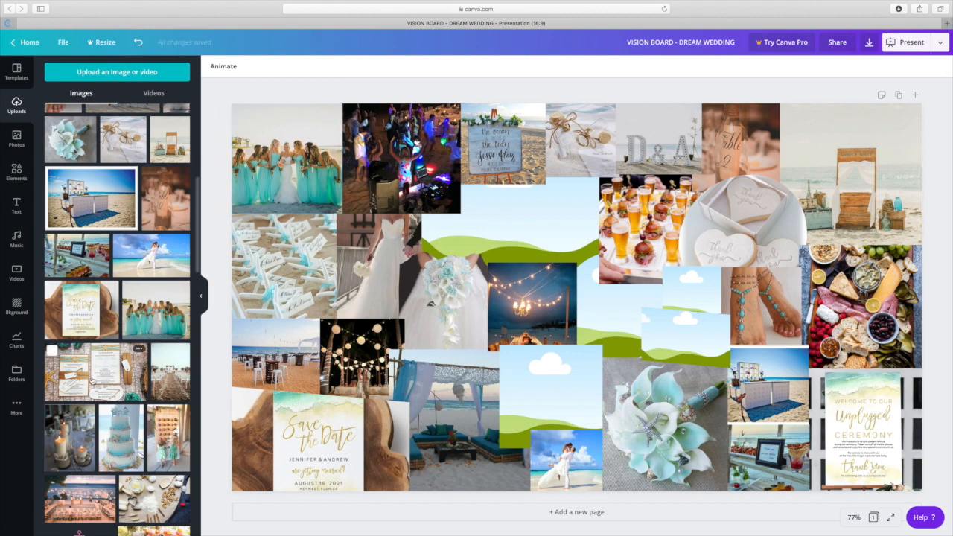
pyautogui.click(93, 381)
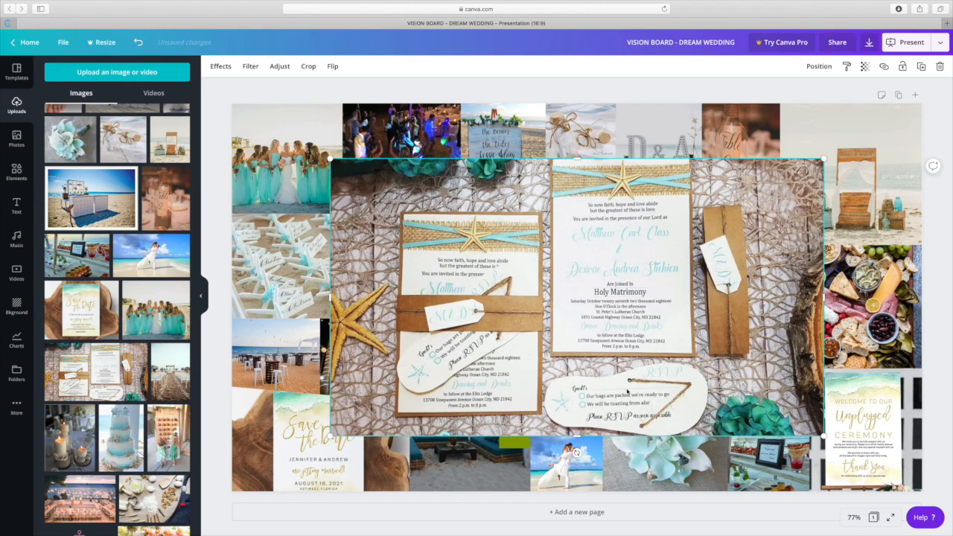
pyautogui.moveTo(576, 224); pyautogui.dragTo(689, 324)
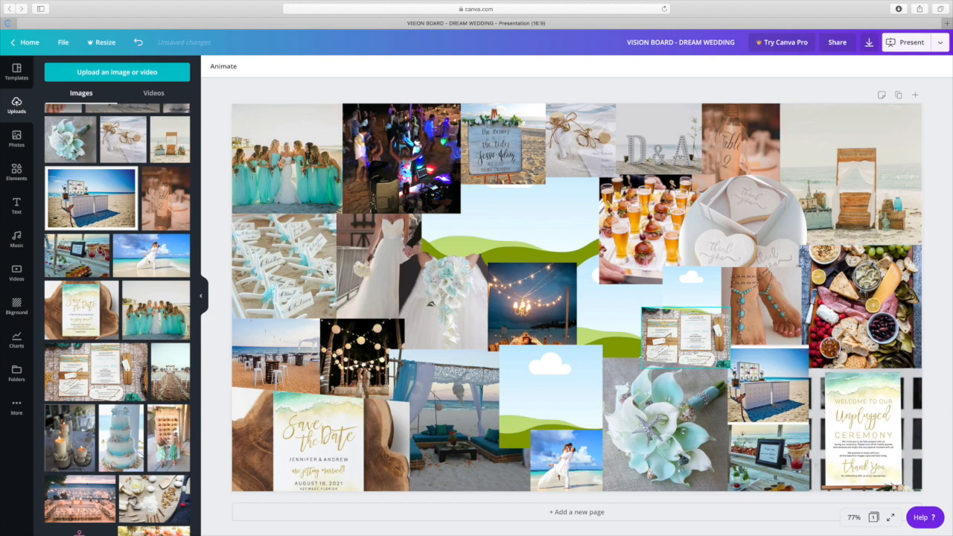
# Place the beach ceremony aisle photo in the wide empty frame between the wedding dress and the beer-and-sliders photo
pyautogui.scroll(-1, 170, 350)
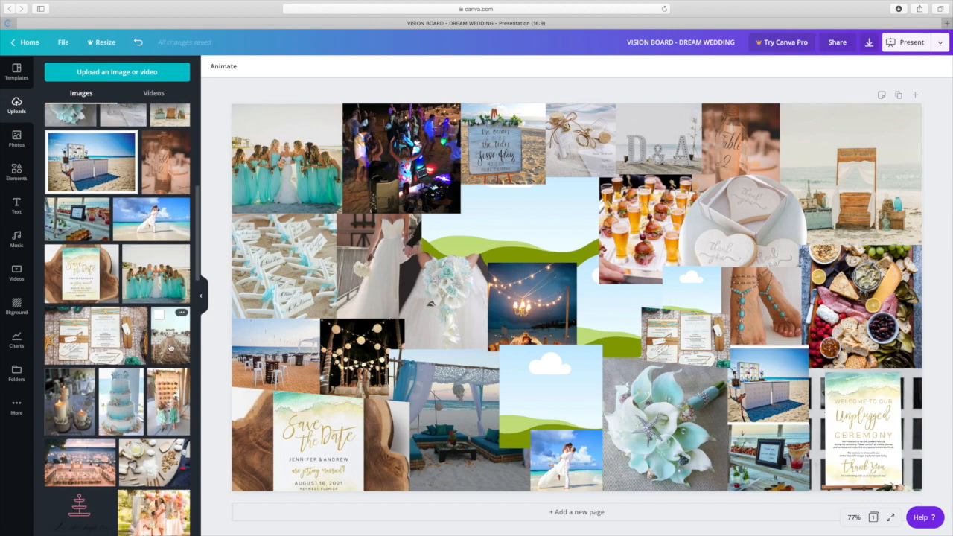
pyautogui.scroll(1, 169, 348)
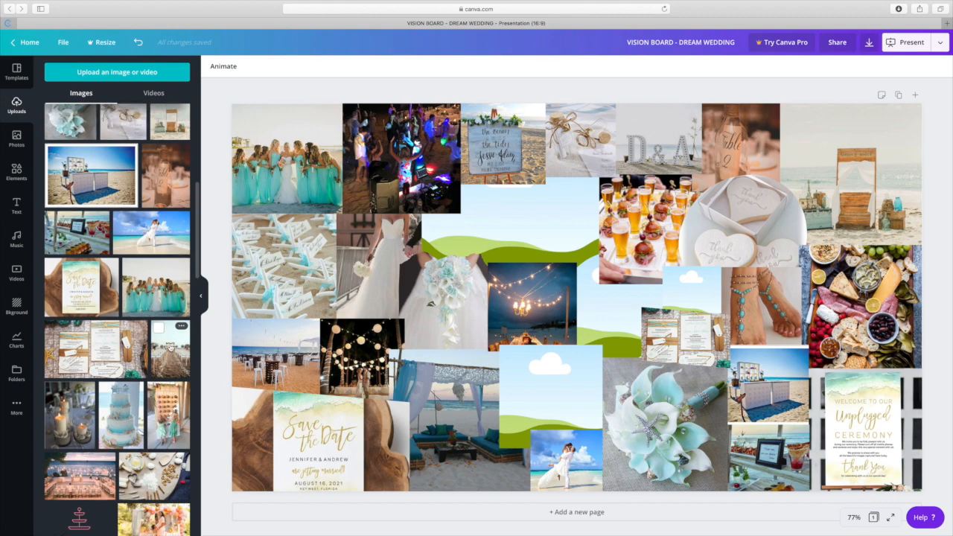
pyautogui.click(178, 358)
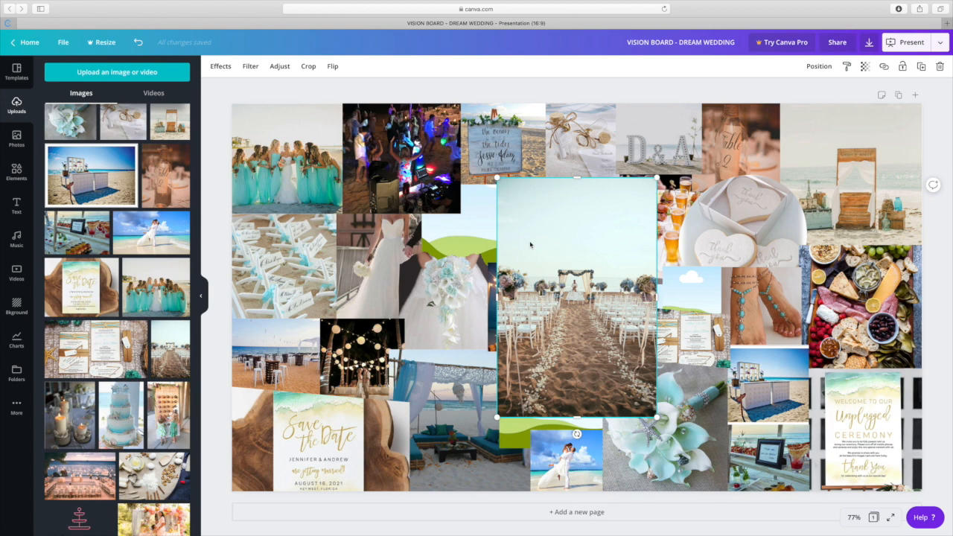
pyautogui.moveTo(491, 233); pyautogui.dragTo(487, 254)
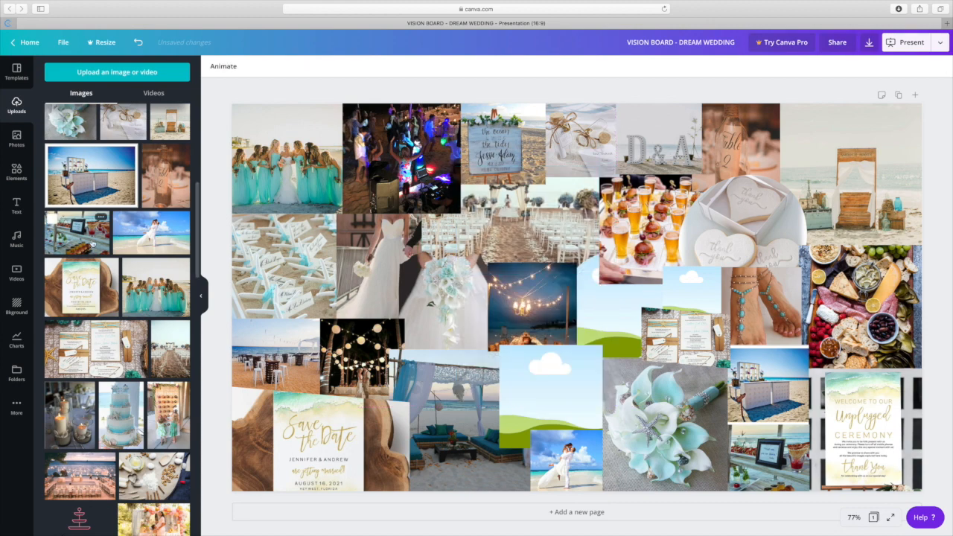
# Place the seashell candles photo in the small frame beside the barefoot sandals and the blue wedding cake photo in the frame beside the string lights
pyautogui.scroll(-2, 156, 320)
pyautogui.scroll(-2, 156, 327)
pyautogui.scroll(3, 155, 327)
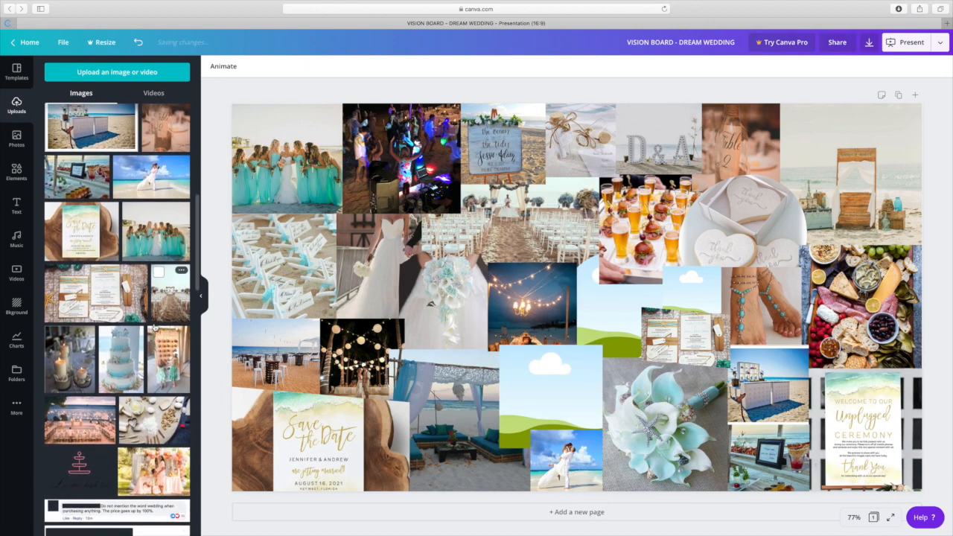
pyautogui.click(74, 421)
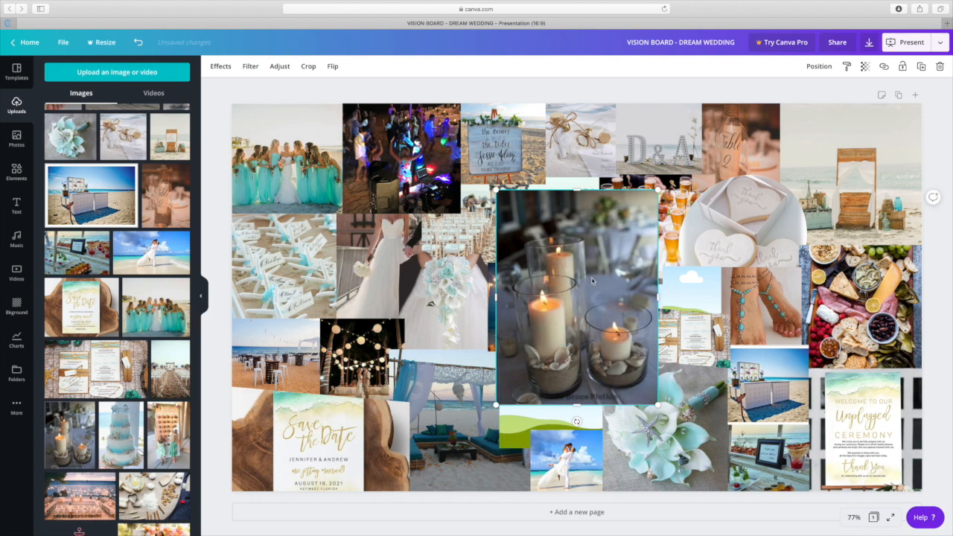
pyautogui.moveTo(606, 292); pyautogui.dragTo(677, 299)
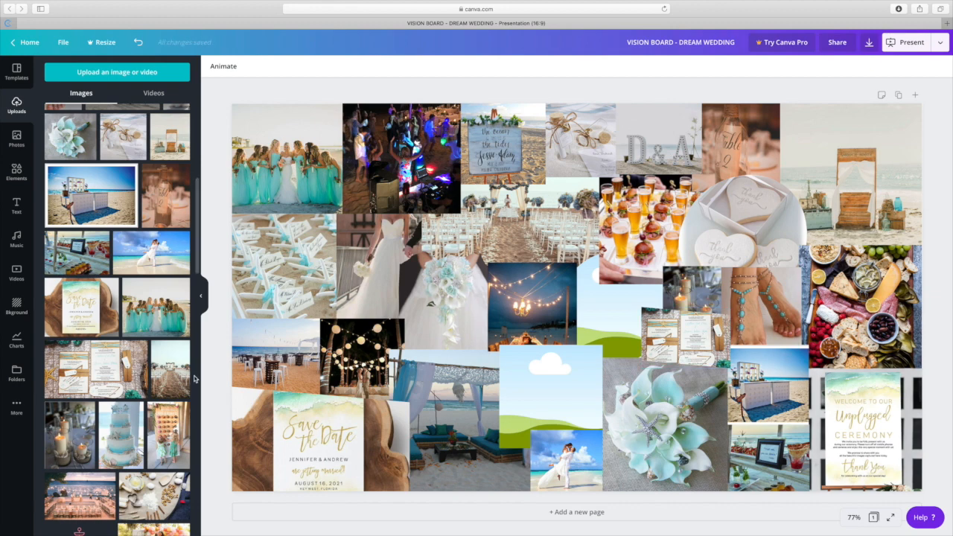
pyautogui.click(129, 429)
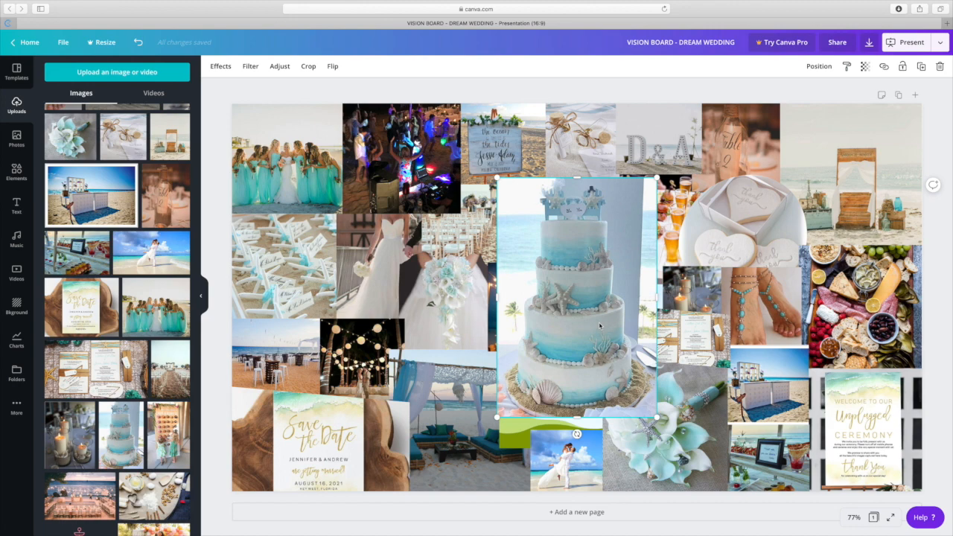
pyautogui.moveTo(623, 241); pyautogui.dragTo(600, 293)
# Place the donut wall photo in the empty frame above the embracing couple, with its crop shifted to include the sign lettering
pyautogui.scroll(-2, 136, 396)
pyautogui.scroll(1, 137, 396)
pyautogui.click(170, 456)
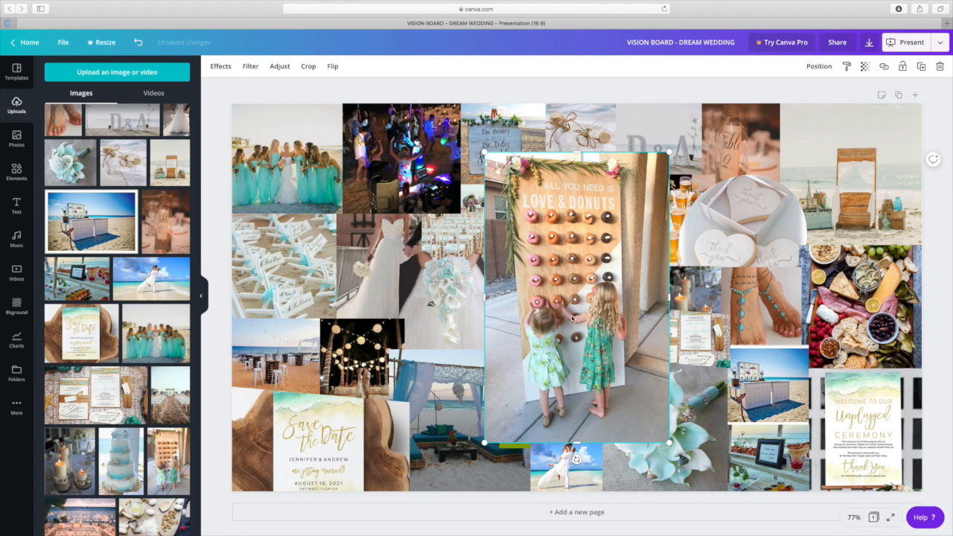
pyautogui.moveTo(564, 278); pyautogui.dragTo(561, 392)
pyautogui.doubleClick(557, 365)
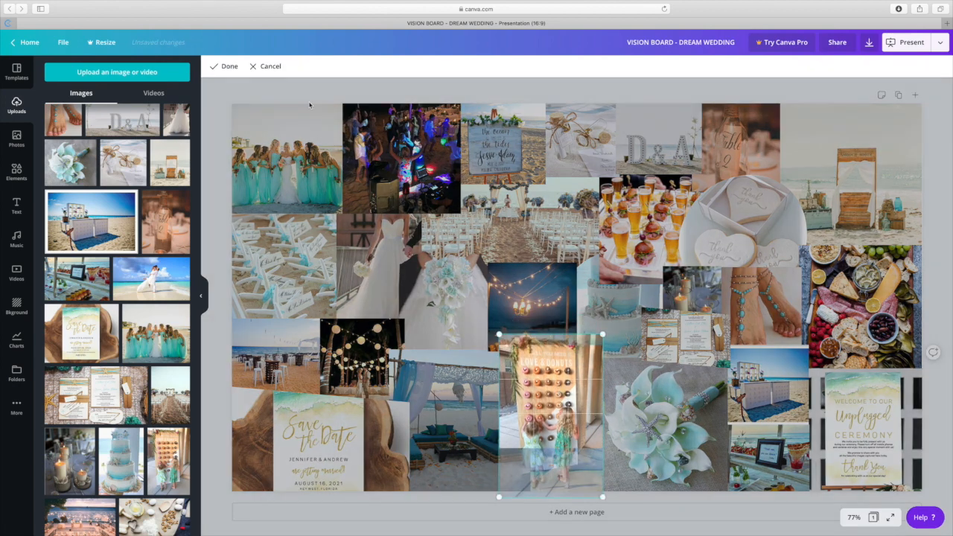
pyautogui.click(223, 67)
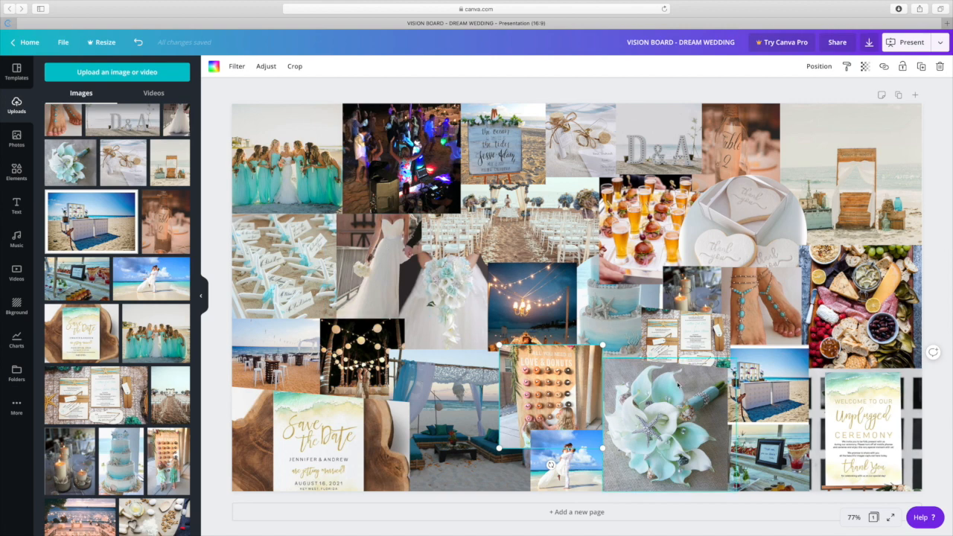
pyautogui.click(936, 272)
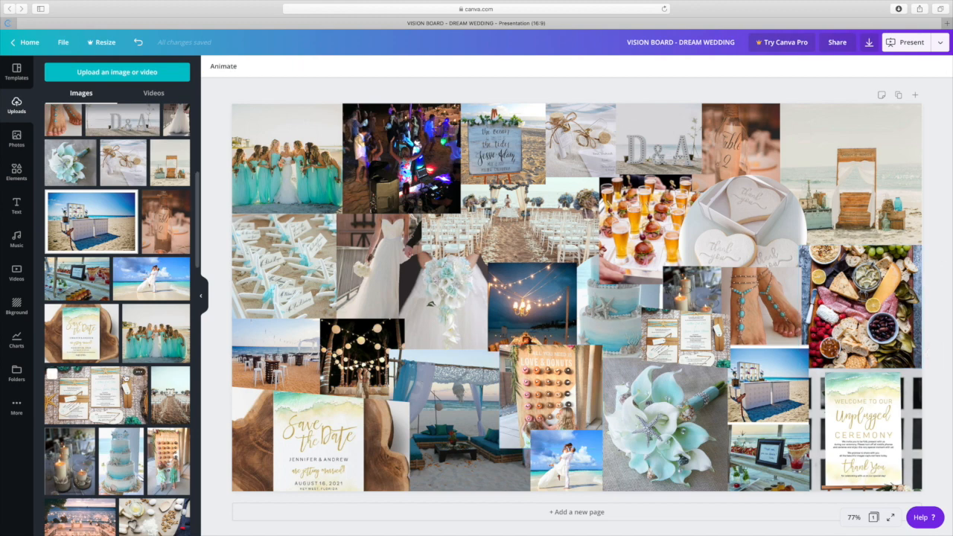
# Replace the hanging bridal bouquet photo with the sunset beach reception photo and shift the image slightly right within its frame
pyautogui.scroll(-1, 95, 450)
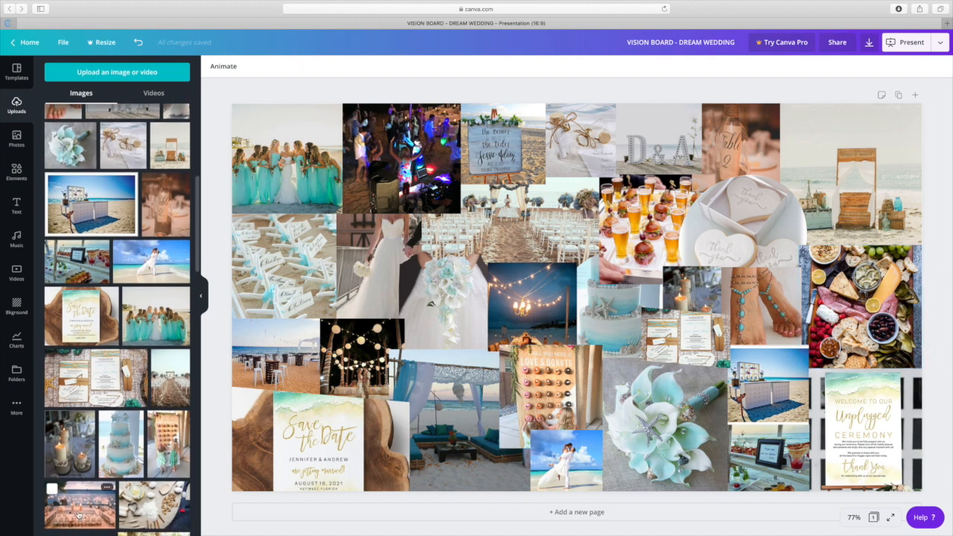
pyautogui.click(78, 515)
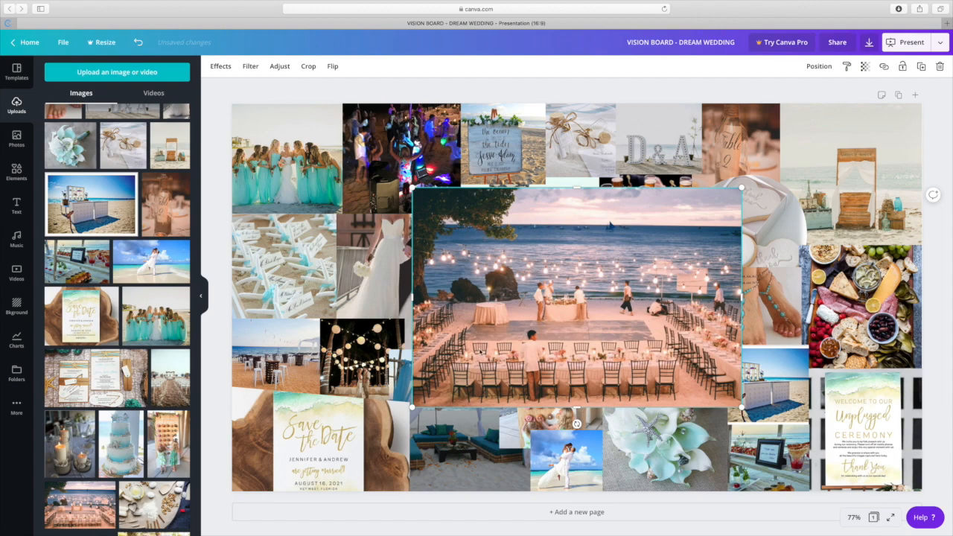
pyautogui.moveTo(456, 322); pyautogui.dragTo(402, 312)
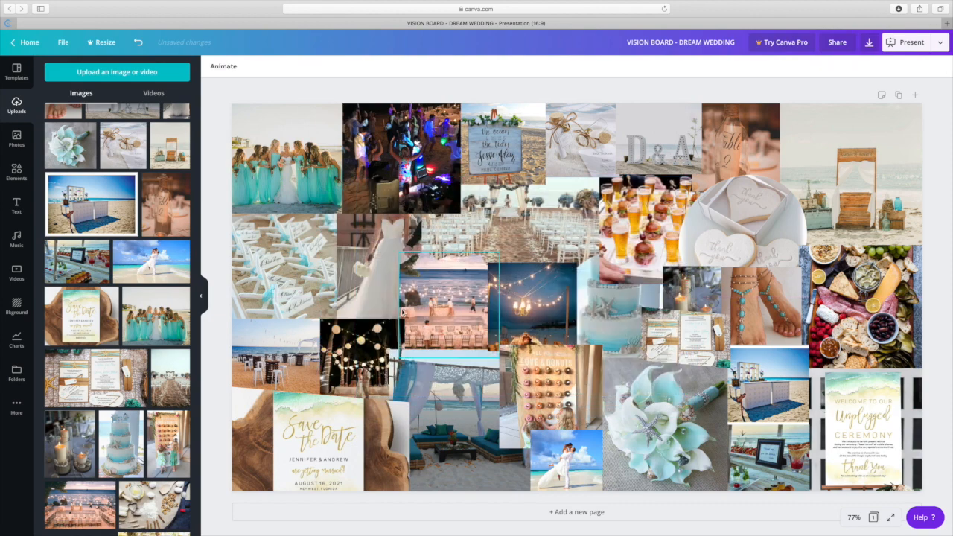
pyautogui.click(403, 313)
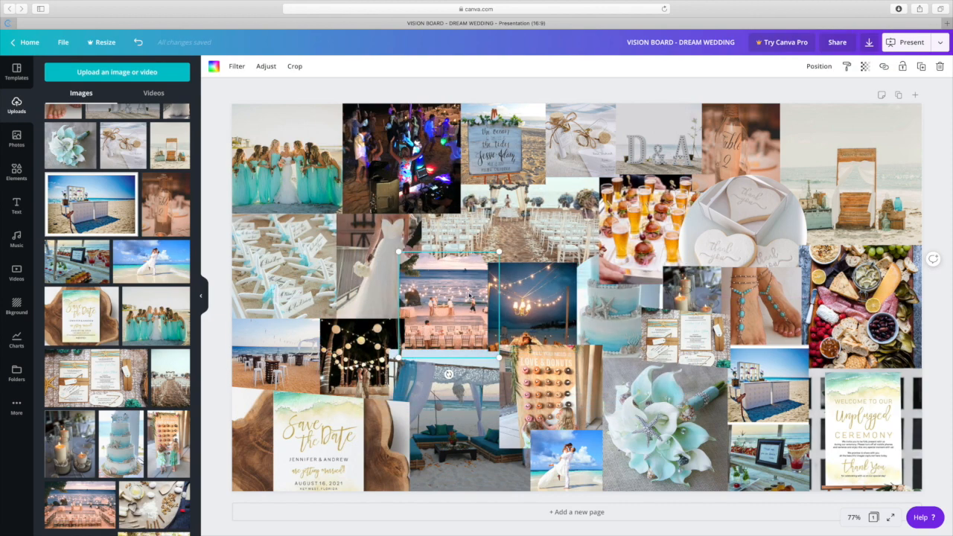
pyautogui.doubleClick(438, 320)
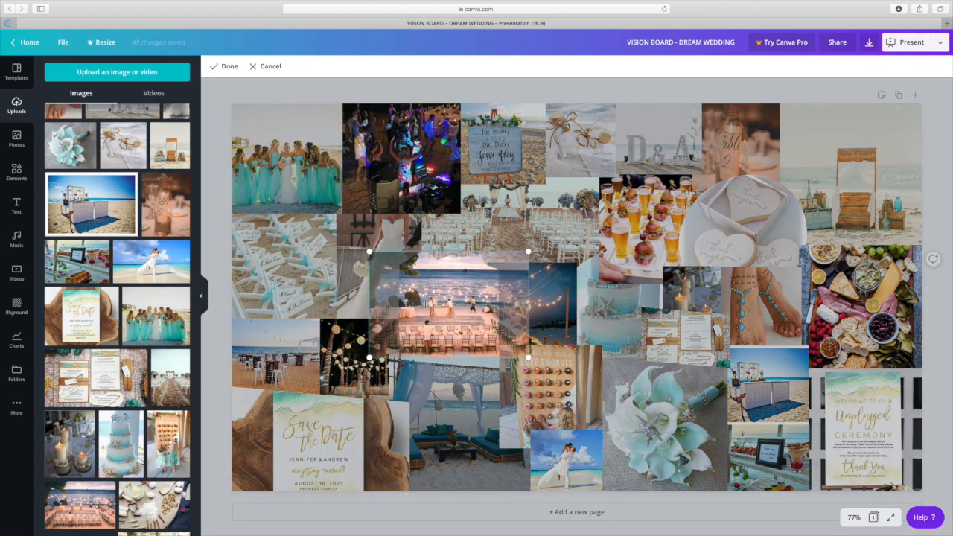
pyautogui.moveTo(455, 317); pyautogui.dragTo(463, 317)
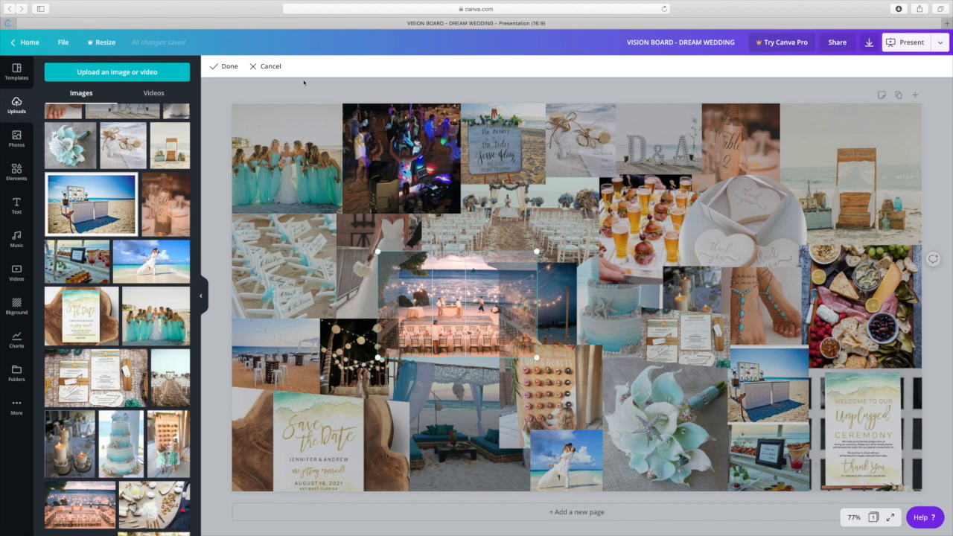
pyautogui.click(227, 66)
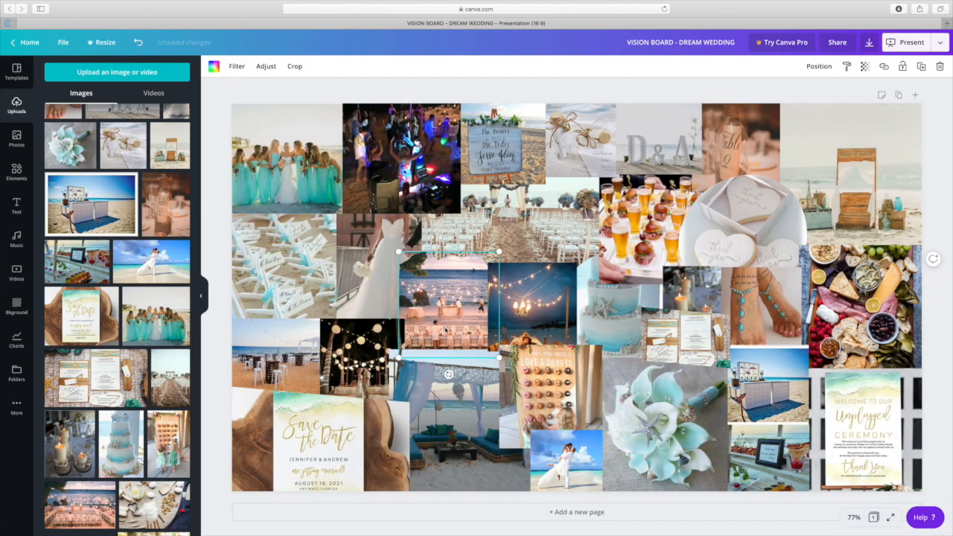
pyautogui.click(940, 321)
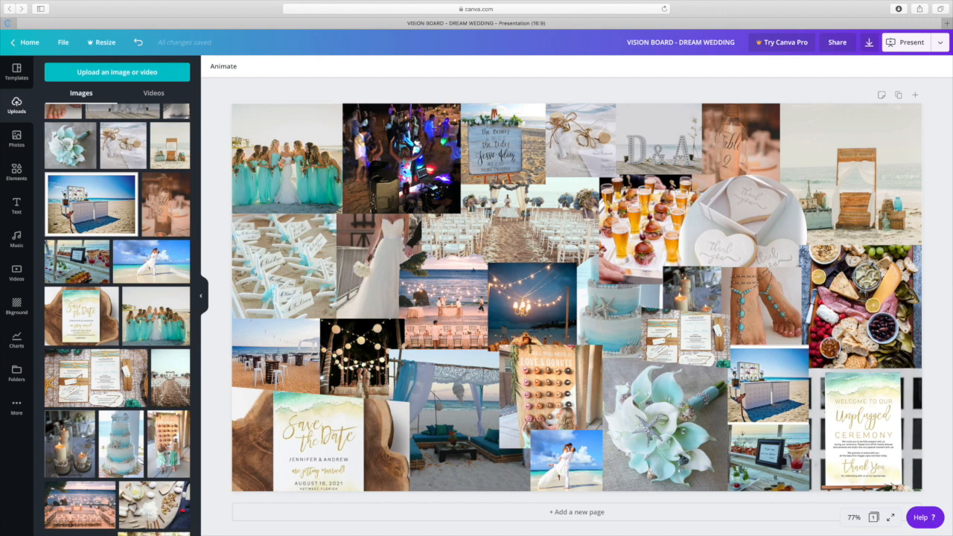
# Review the file types available for downloading the design, close the download options, and dismiss the browser's energy-use notice
pyautogui.click(869, 44)
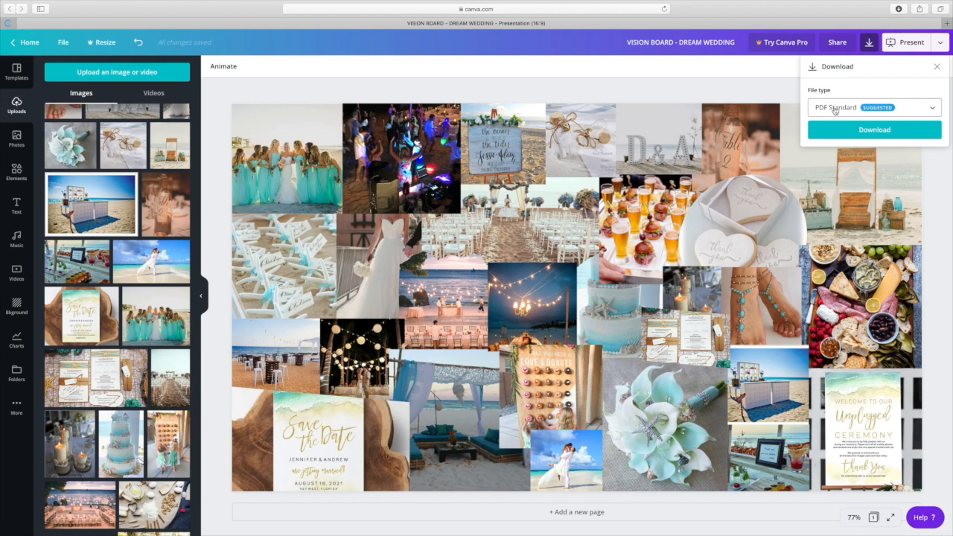
pyautogui.click(834, 110)
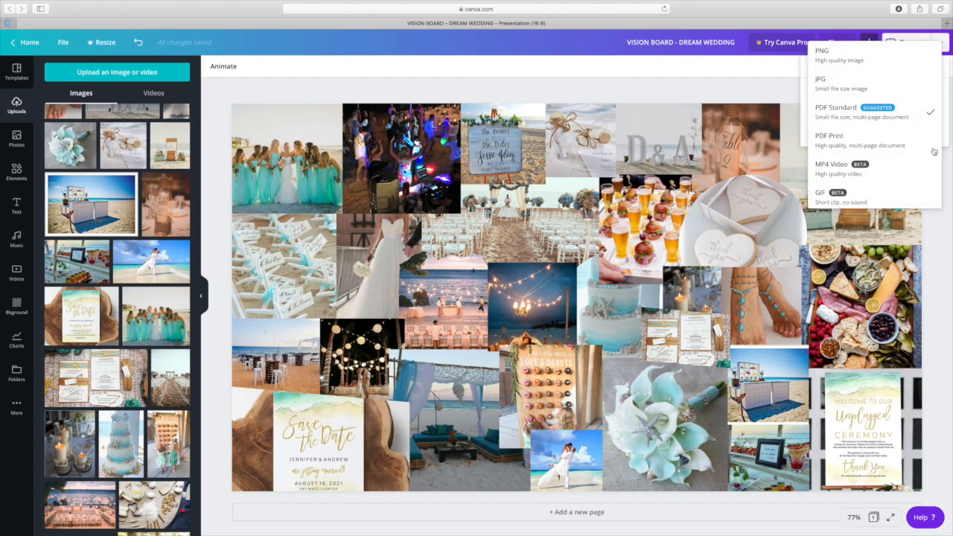
pyautogui.click(791, 81)
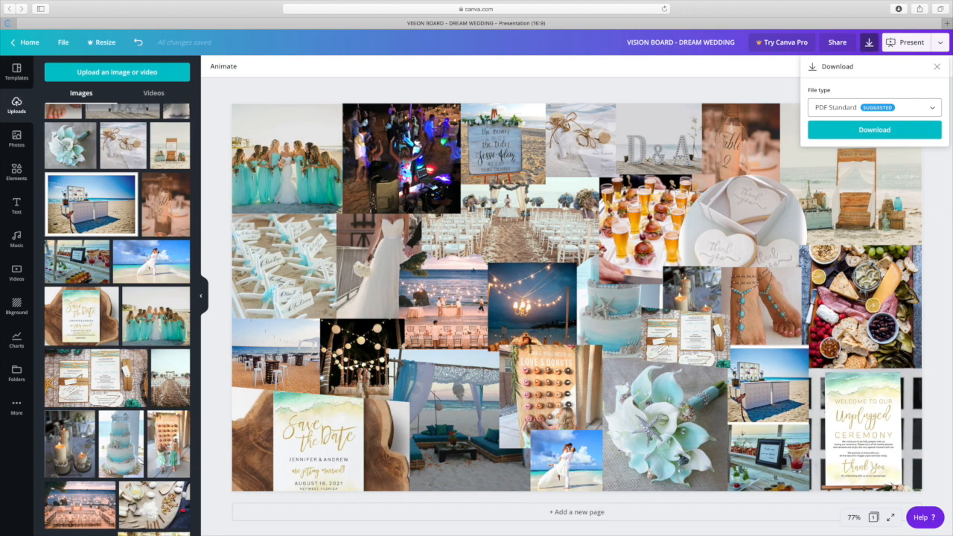
pyautogui.click(950, 204)
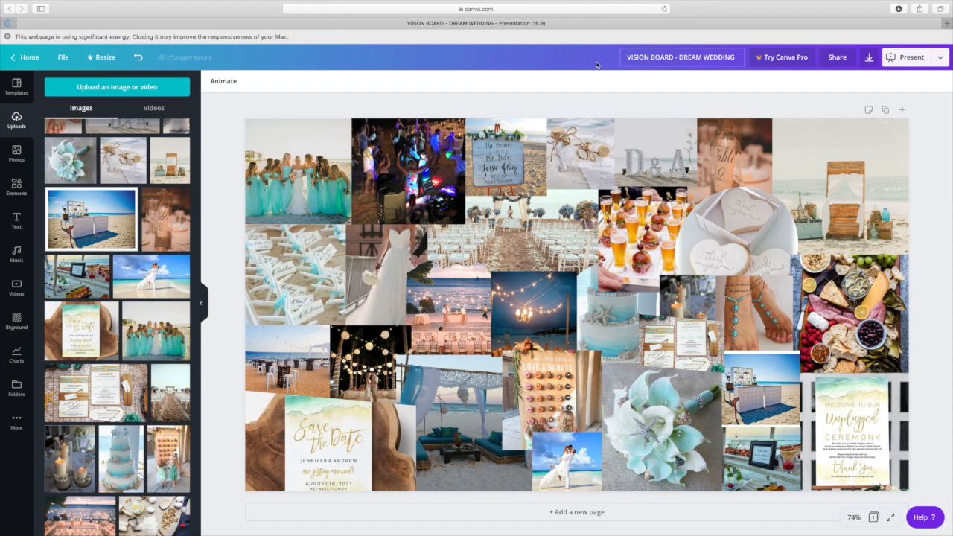
pyautogui.click(7, 36)
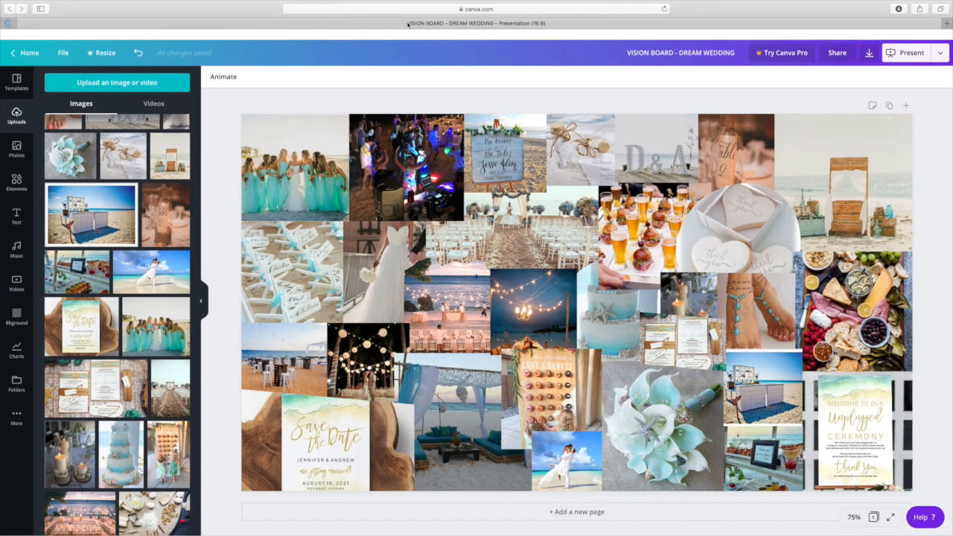